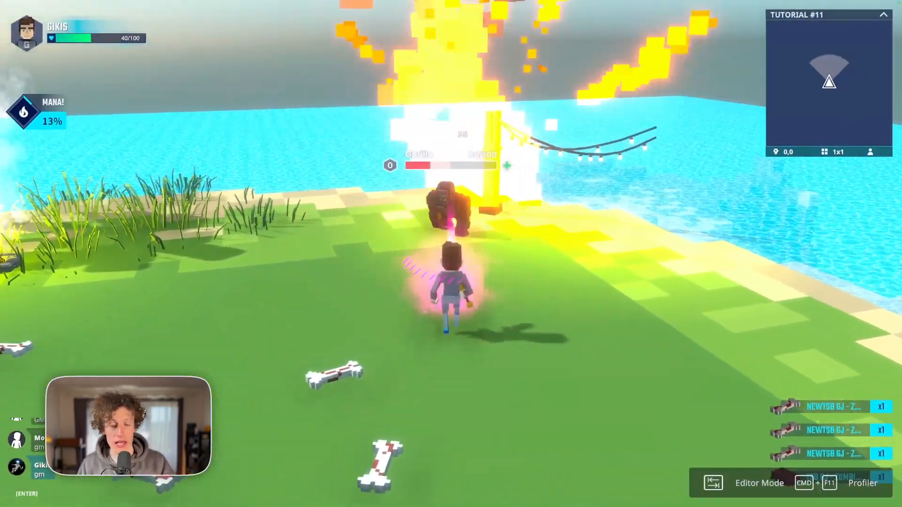
key("w")
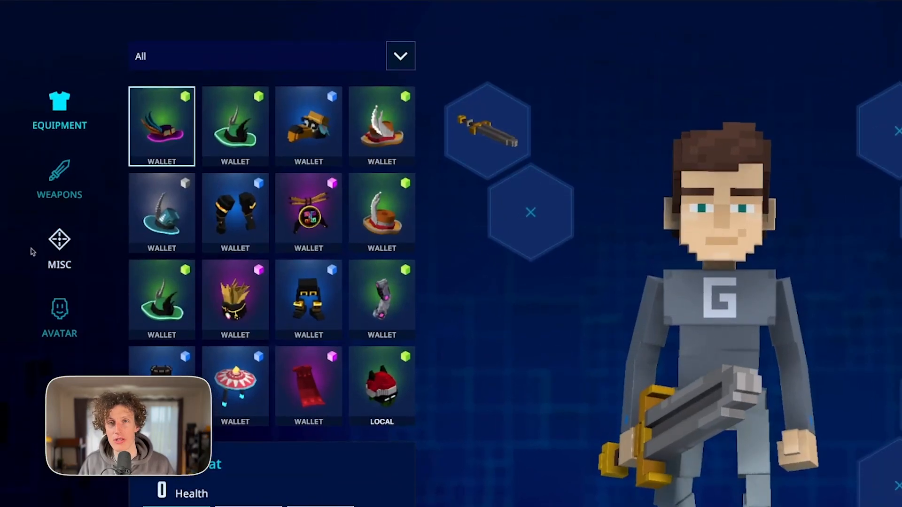
left_click(61, 240)
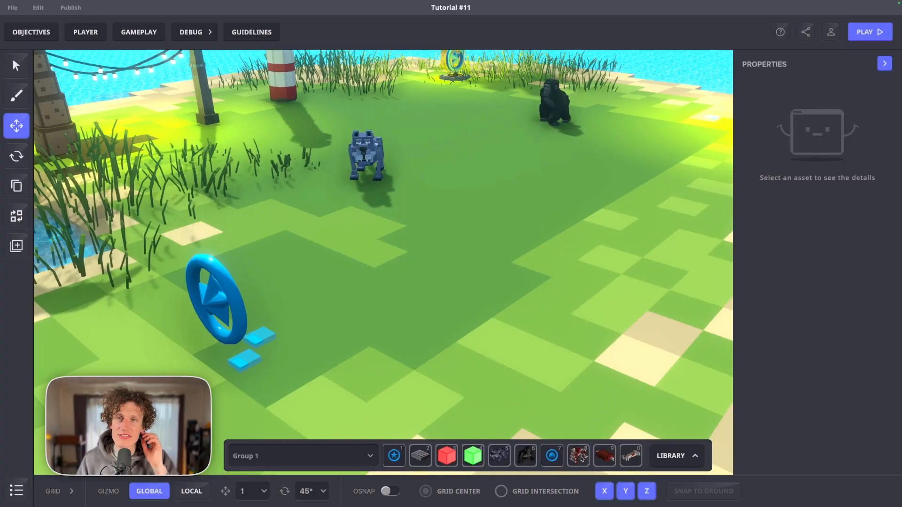
Place a Zombie leftovers 03, a Zombie leftovers 02 and a bone together on the grass.
left_click(578, 455)
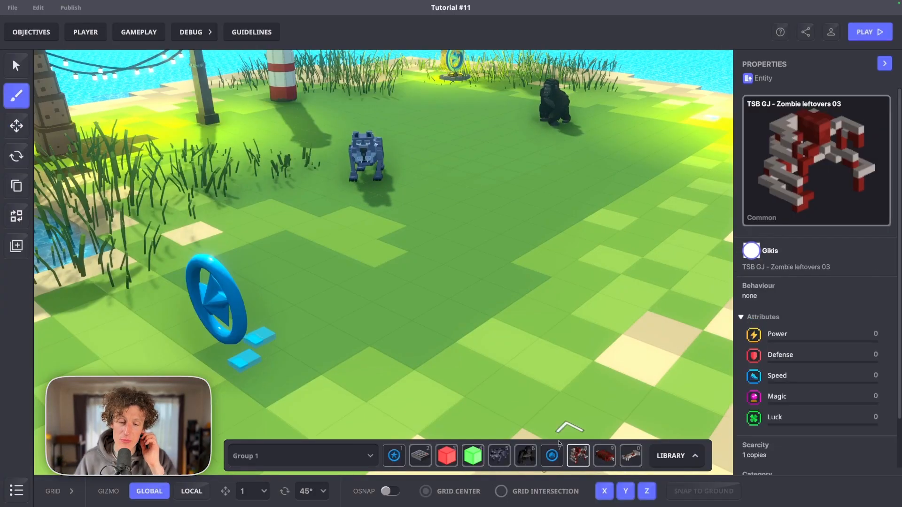
left_click(451, 320)
left_click(604, 457)
left_click(448, 315)
key("0")
left_click(491, 324)
Look up the Grimy Bone asset among the "bone" results in the asset library.
left_click(676, 455)
left_click(709, 320)
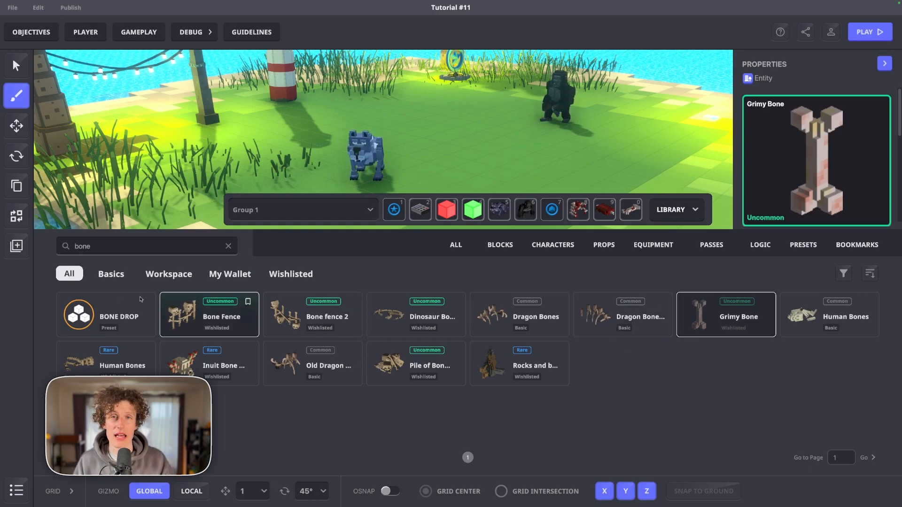
left_click(694, 209)
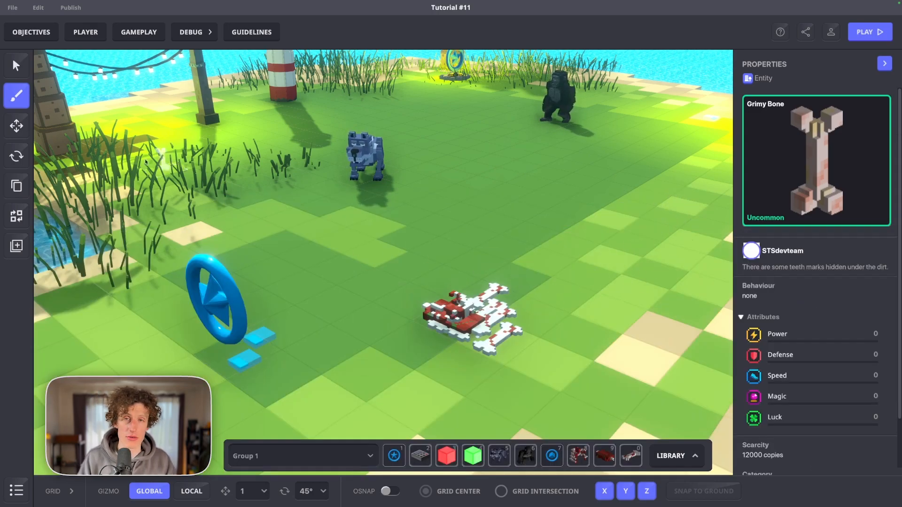
Stack more Zombie leftovers pieces onto the pile of bones.
left_click(16, 125)
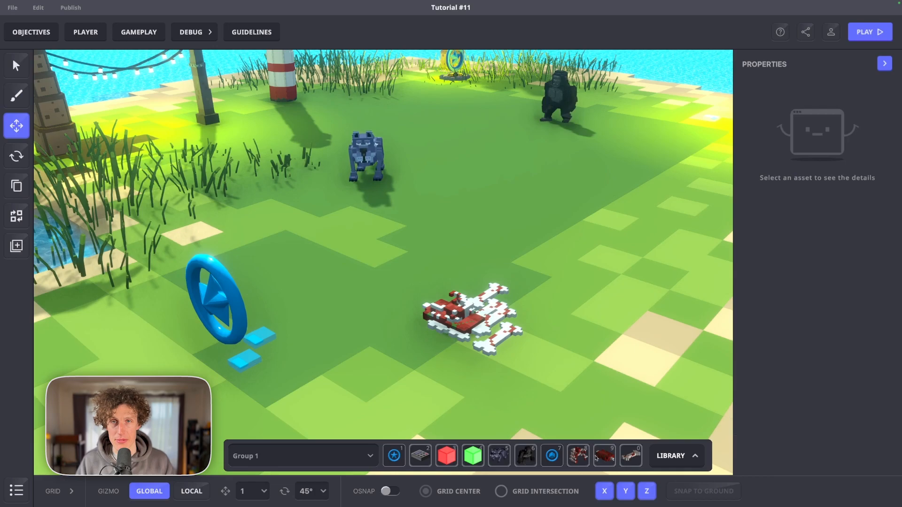
left_click(578, 455)
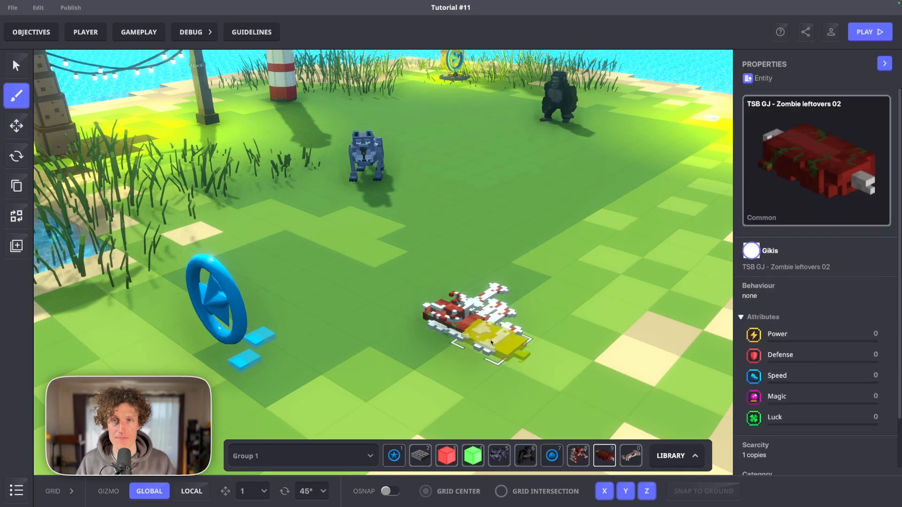
left_click(604, 456)
key("w")
Select the whole pile of bones and leftovers and set its physics to Collisions + Gravity.
left_click_drag(548, 268, 405, 358)
left_click(767, 258)
left_click(771, 293)
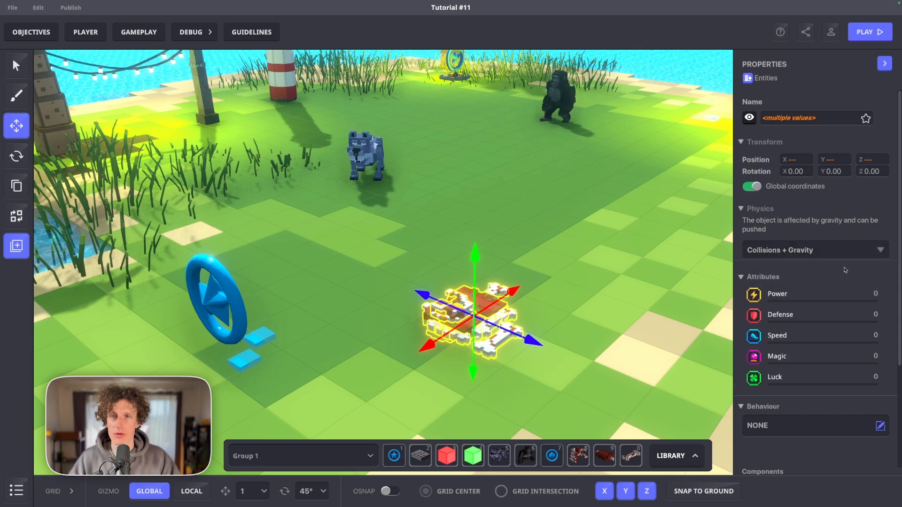
Playtest how the pile falls and scatters, and return to the editor.
scroll(845, 270, "down", 3)
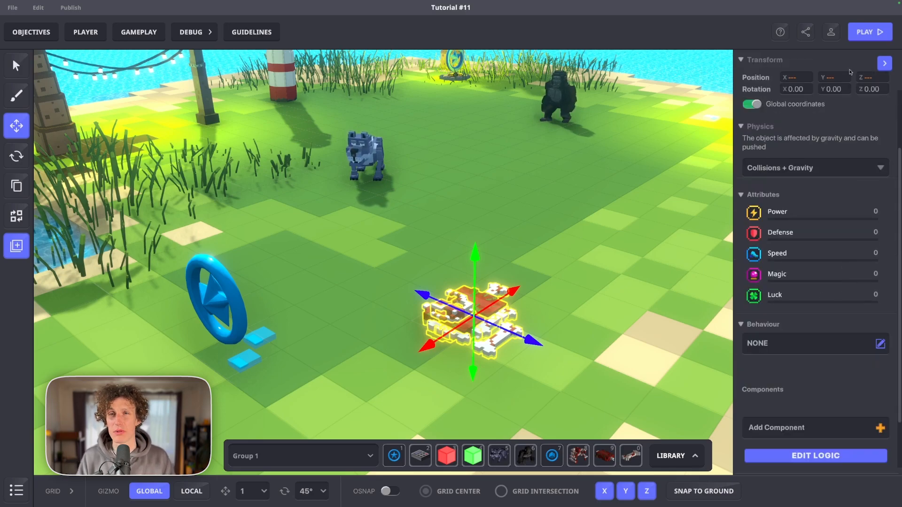
left_click(862, 34)
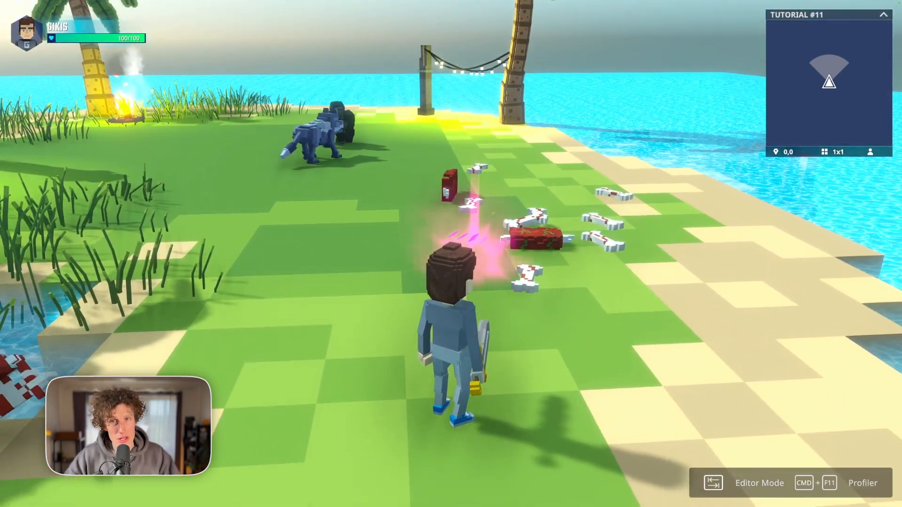
key("Tab")
Select the whole pile of bones and leftovers and add the [SP] Collectable component to it.
left_click_drag(519, 306, 410, 371)
left_click_drag(540, 256, 414, 362)
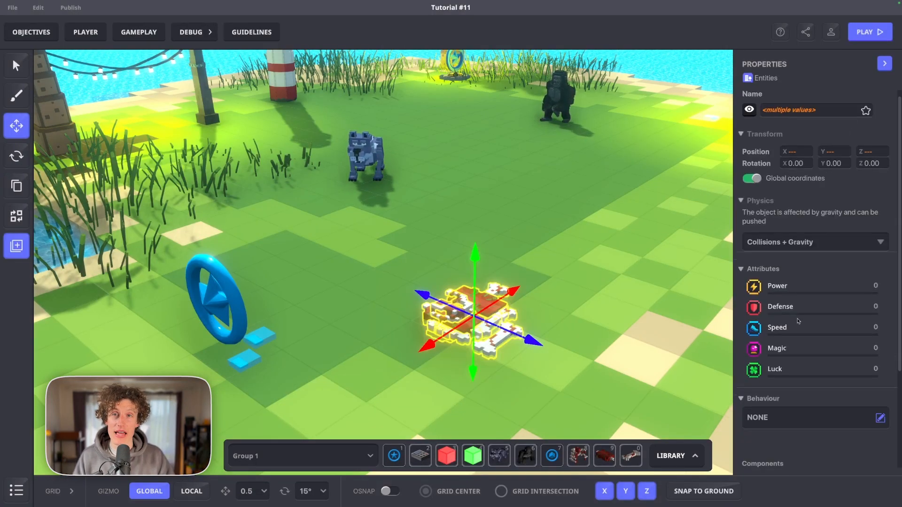
scroll(786, 364, "down", 3)
left_click(787, 364)
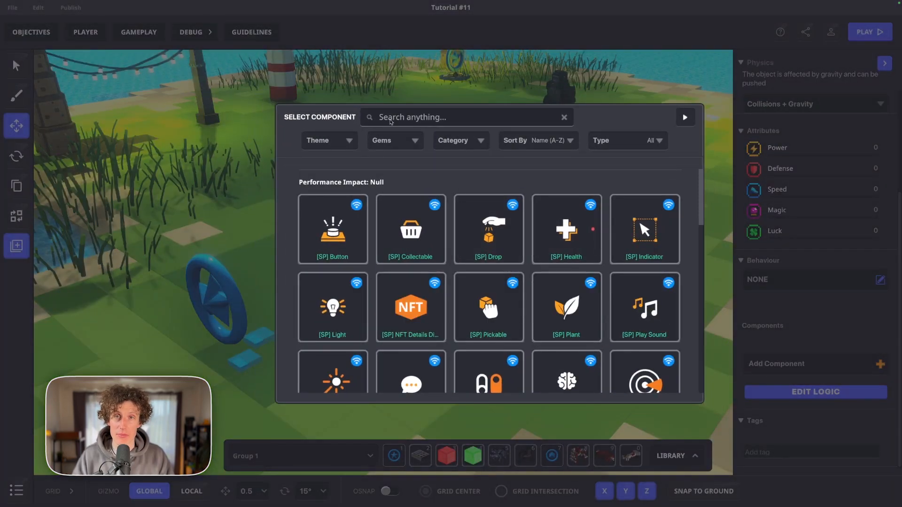
left_click(400, 251)
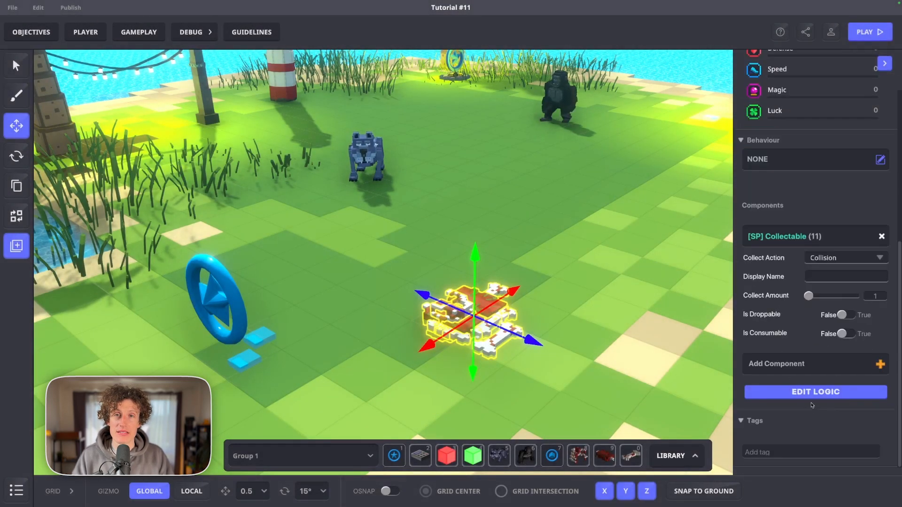
In the Collectable logic, set Is Droppable and Is Consumable to True and the message on consume to Heal.
left_click(812, 394)
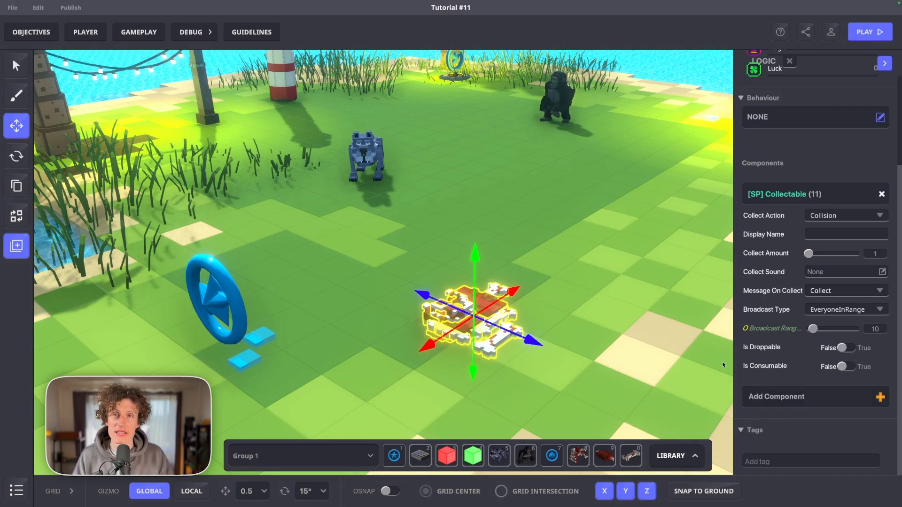
left_click(847, 367)
left_click(839, 380)
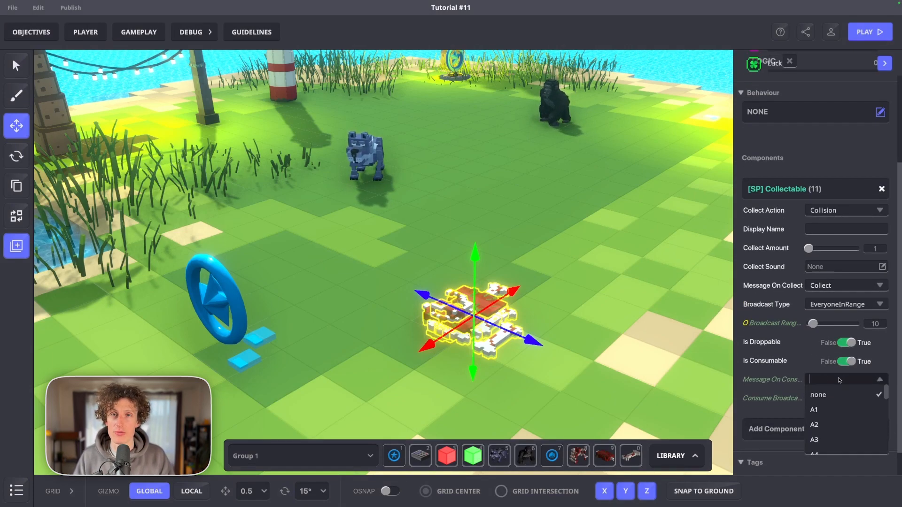
type("Heal")
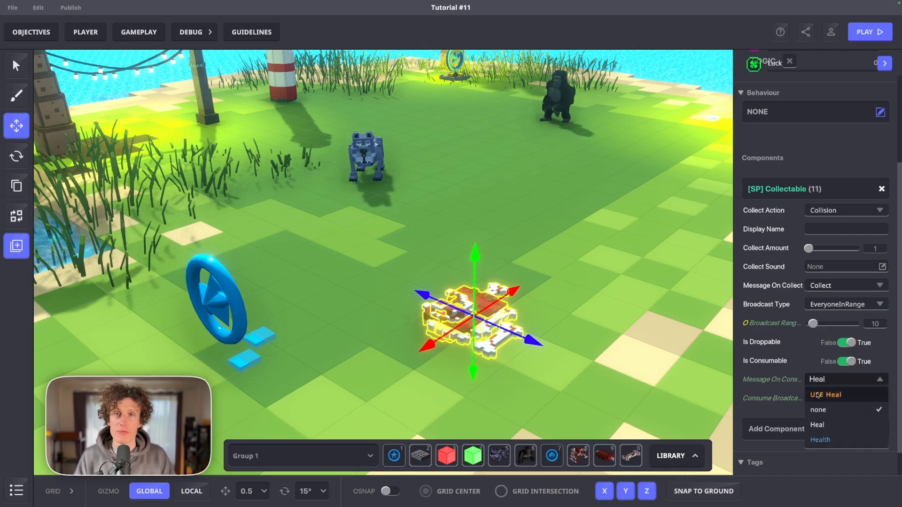
left_click(818, 395)
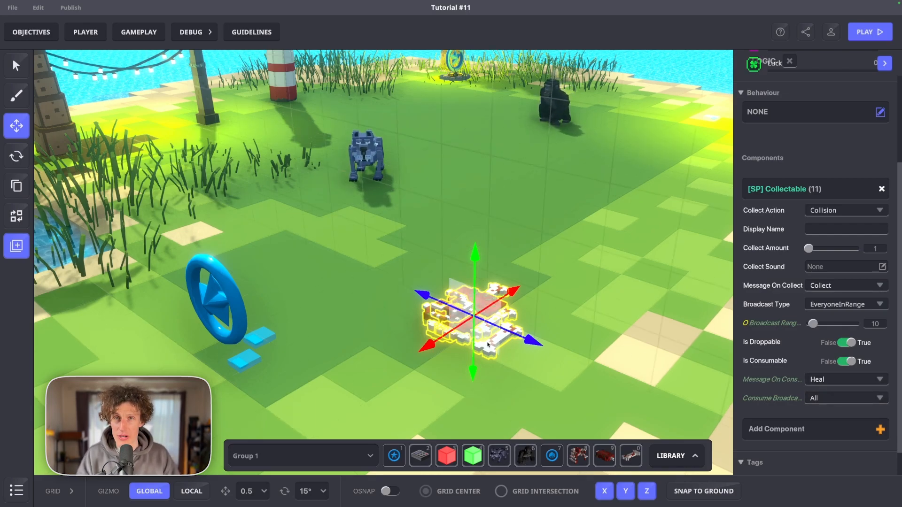
Save the whole pile over the existing BONE DROP preset and remove the pile from the scene.
left_click(605, 271)
left_click_drag(521, 304, 390, 359)
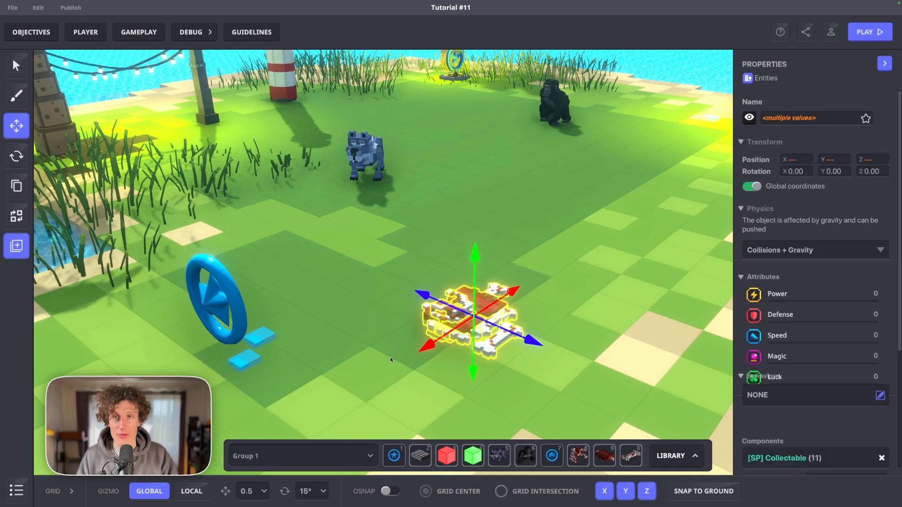
left_click(23, 249)
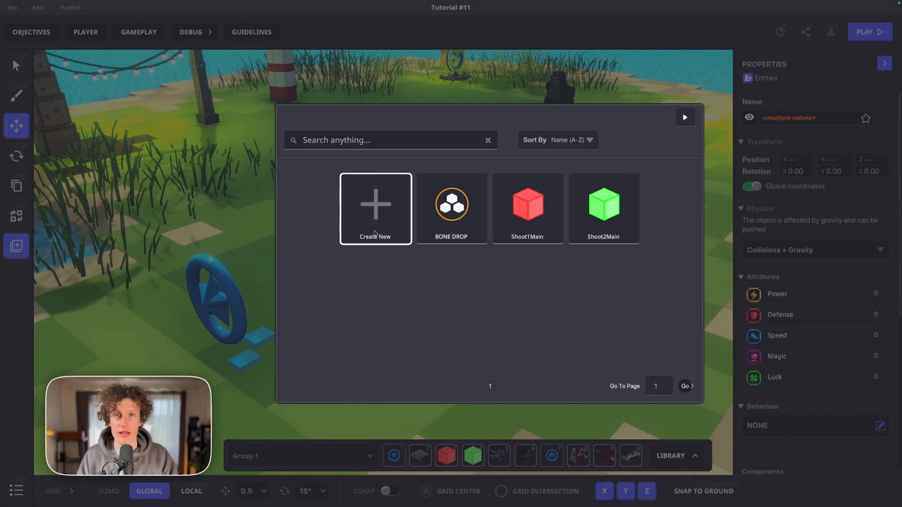
left_click(441, 215)
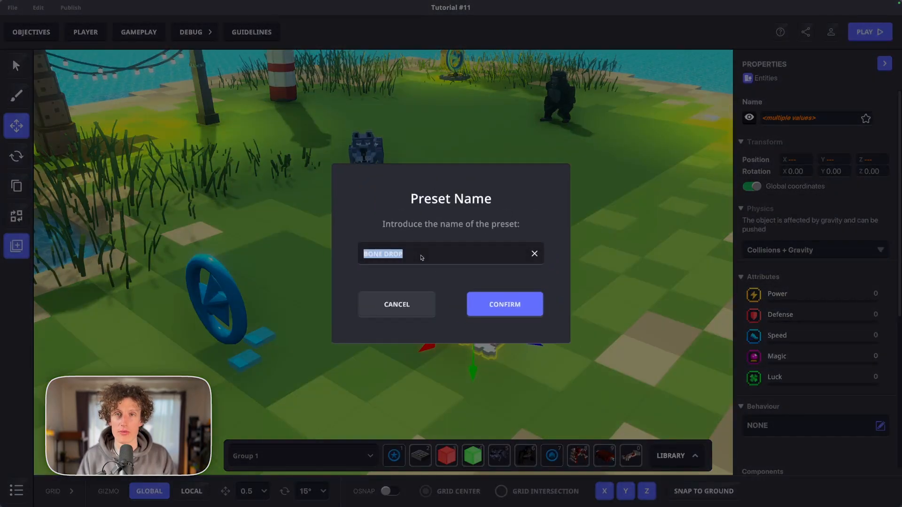
left_click(482, 309)
left_click(483, 309)
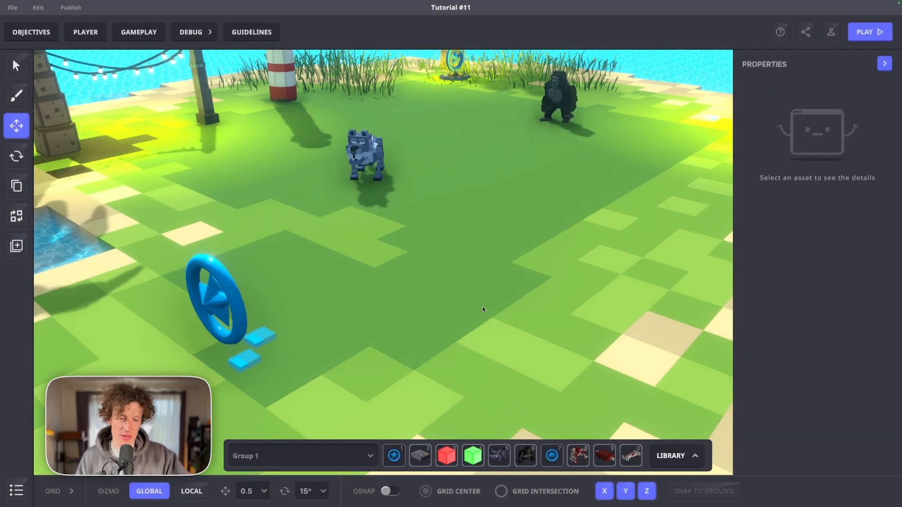
Add the [SP] Drop component to the grey wolf.
scroll(483, 309, "down", 3)
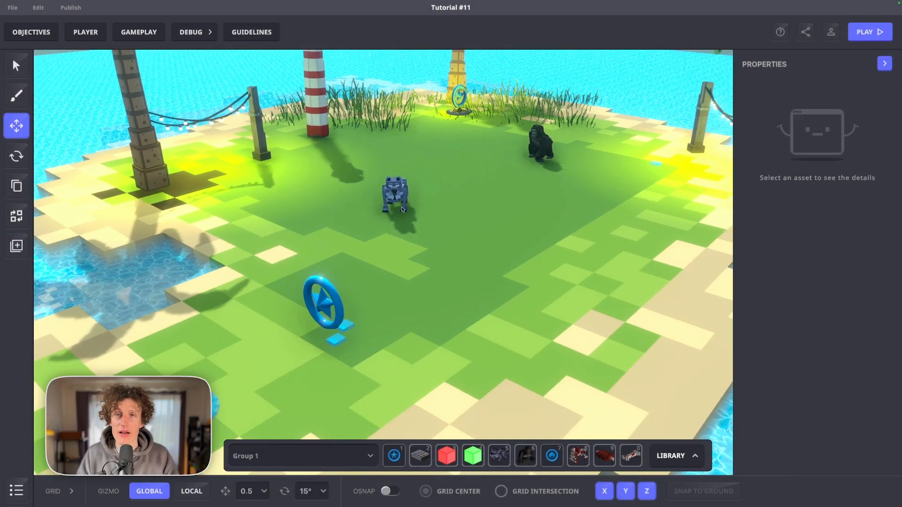
left_click(387, 190)
scroll(799, 257, "down", 10)
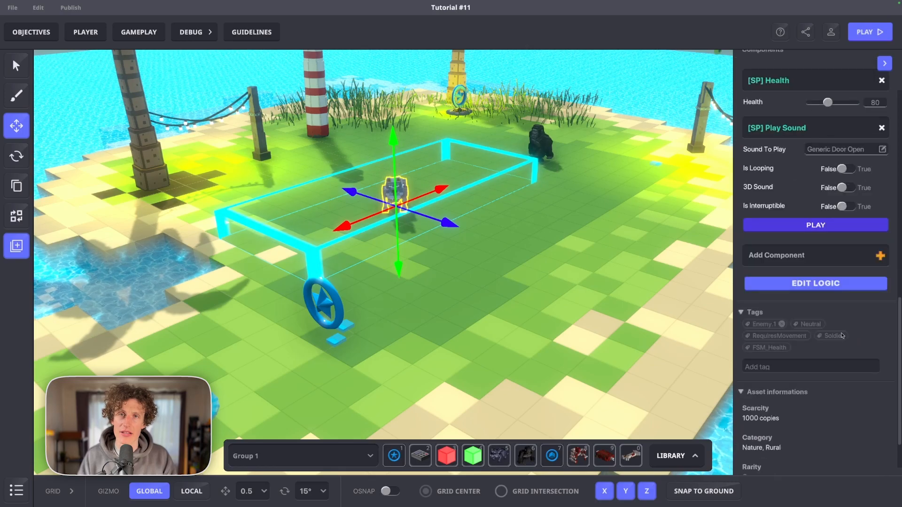
left_click(799, 257)
left_click(494, 231)
scroll(851, 292, "down", 4)
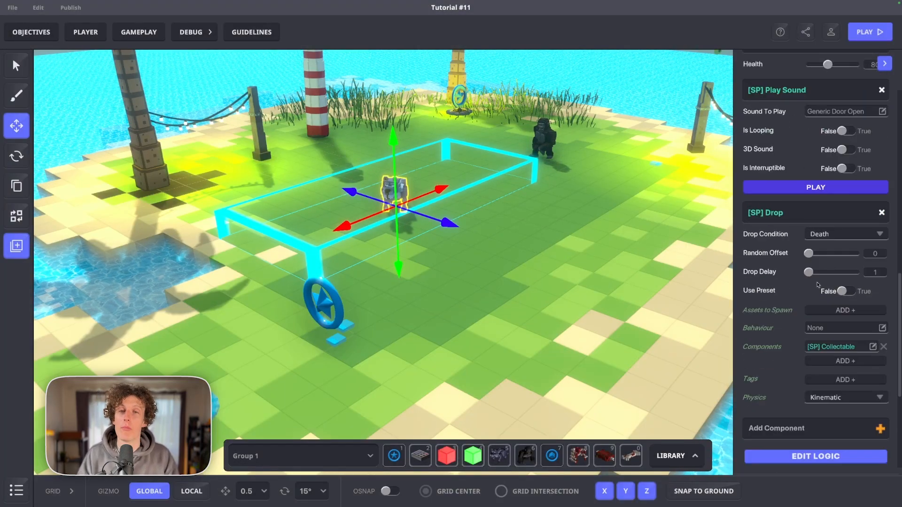
Make the wolf's Drop component use a preset and assign BONE DROP to it.
left_click(849, 291)
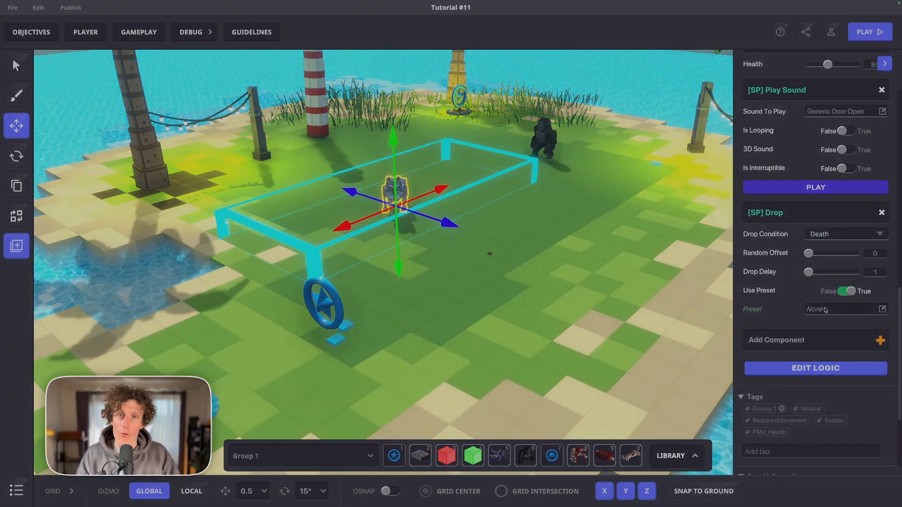
left_click(825, 310)
left_click(396, 217)
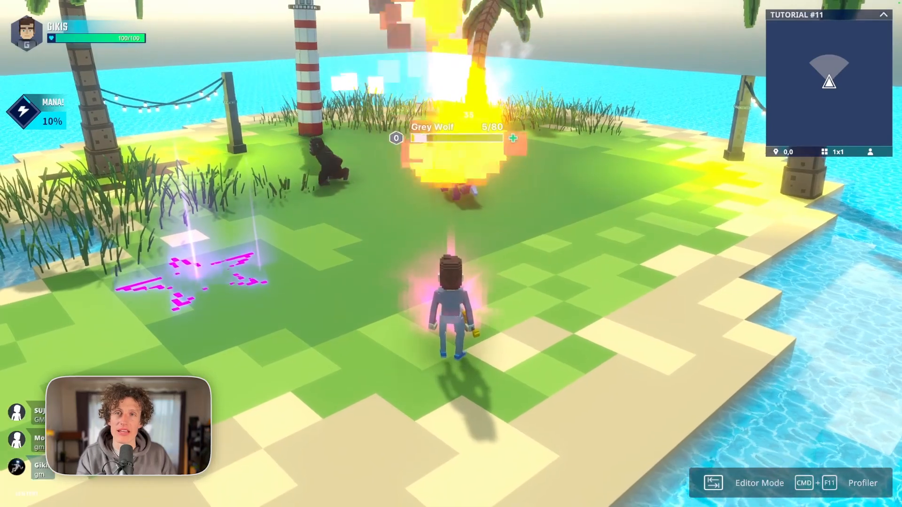
Playtest the drops by fighting the Grey Wolf and the Gorilla.
key("d")
key("w")
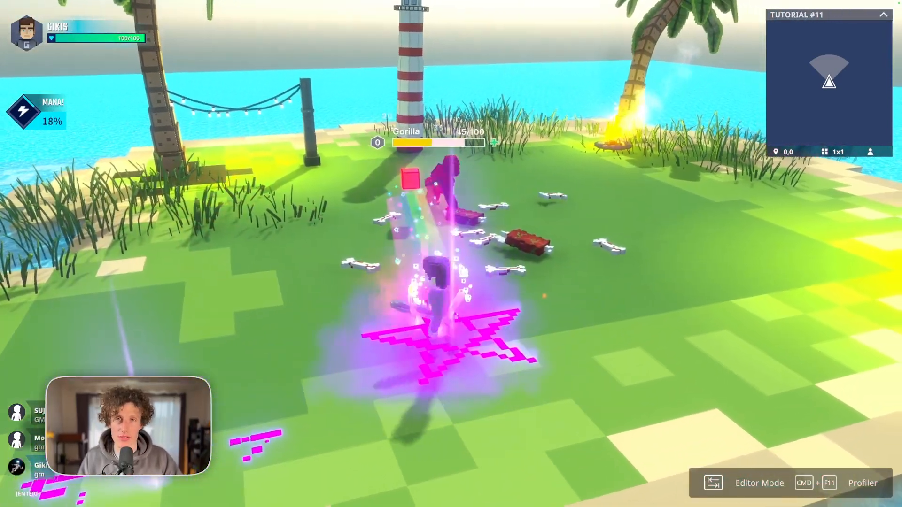
key("a")
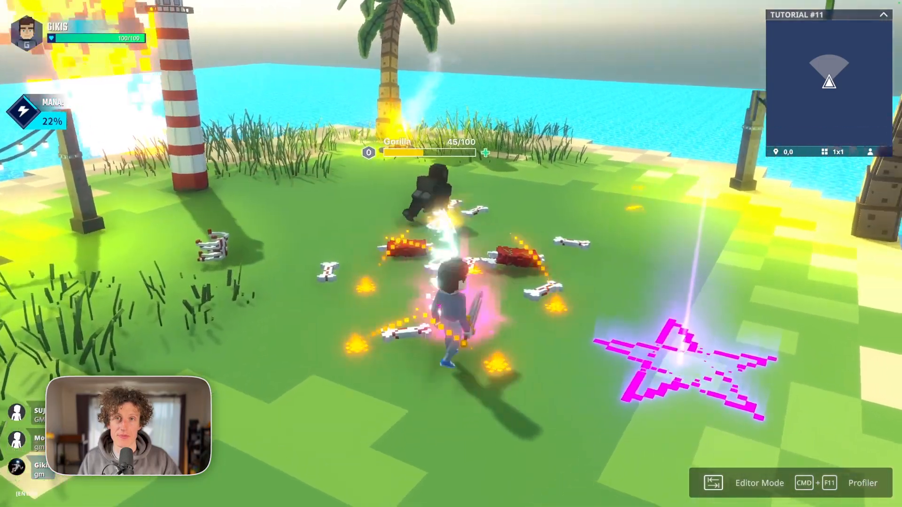
key("w")
key("d")
key("d")
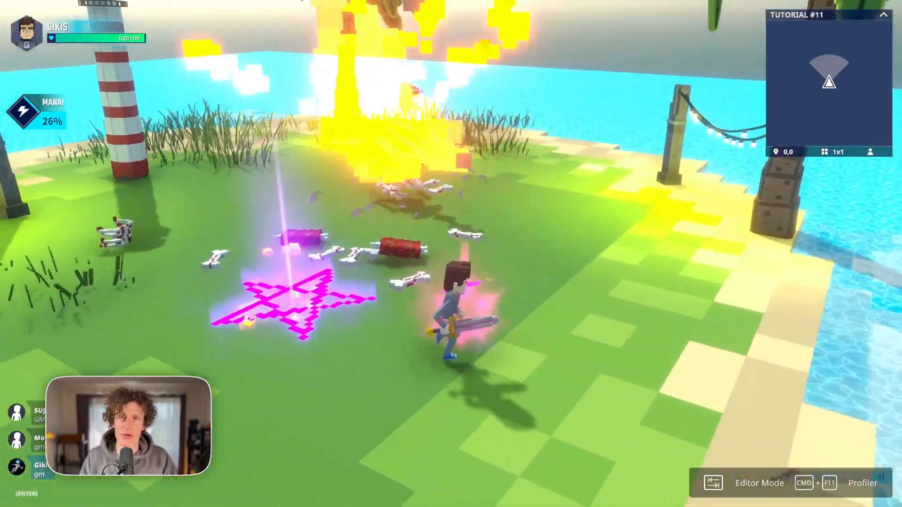
Collect the dropped bones and leftovers in the playtest and return to the editor.
key("w")
key("a")
key("w")
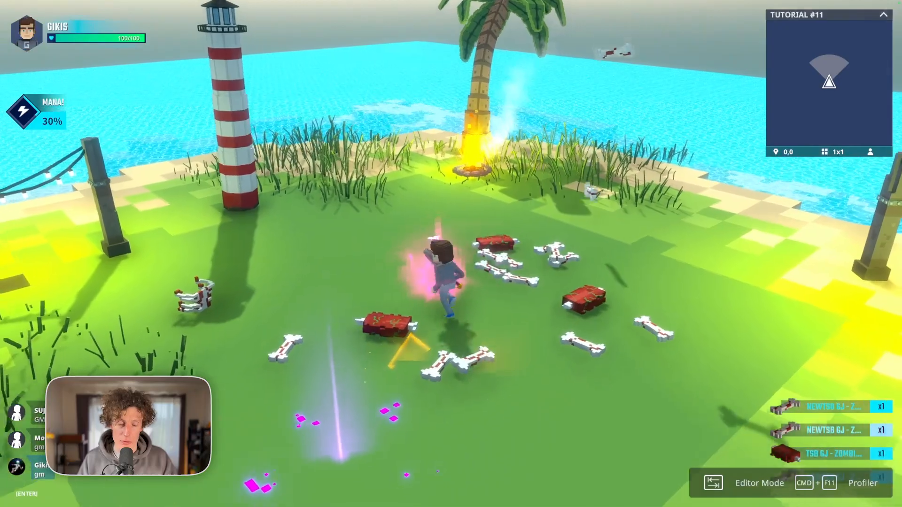
key("d")
key("s")
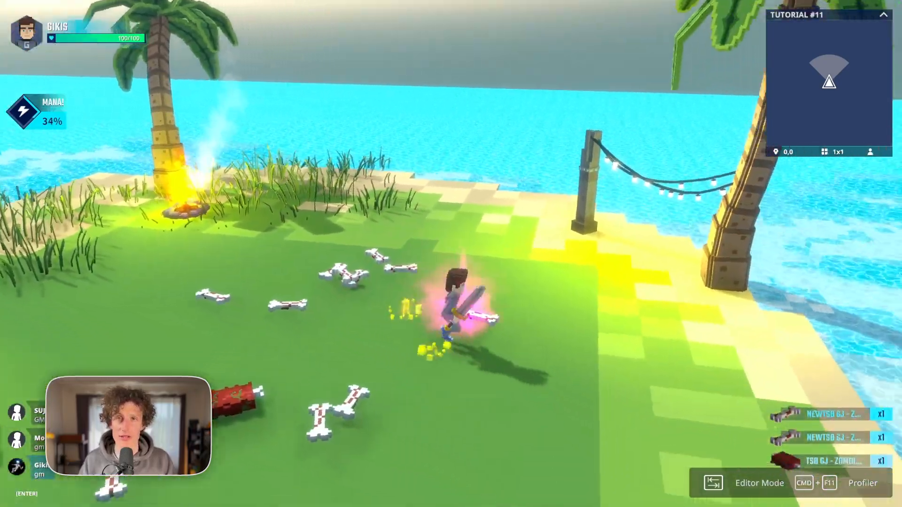
key("Tab")
Give the hidden small blue block near the gorilla the [SP] Message Broadcaster behaviour.
left_click(437, 240)
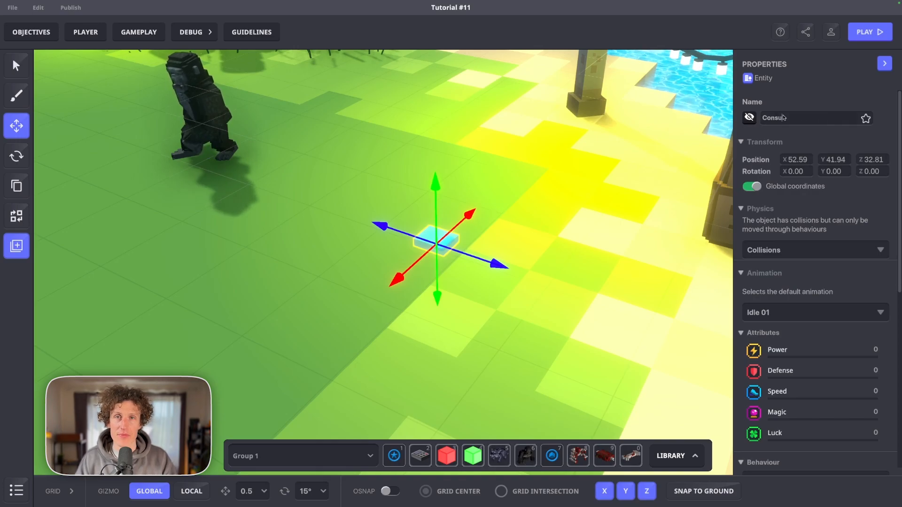
scroll(787, 211, "down", 4)
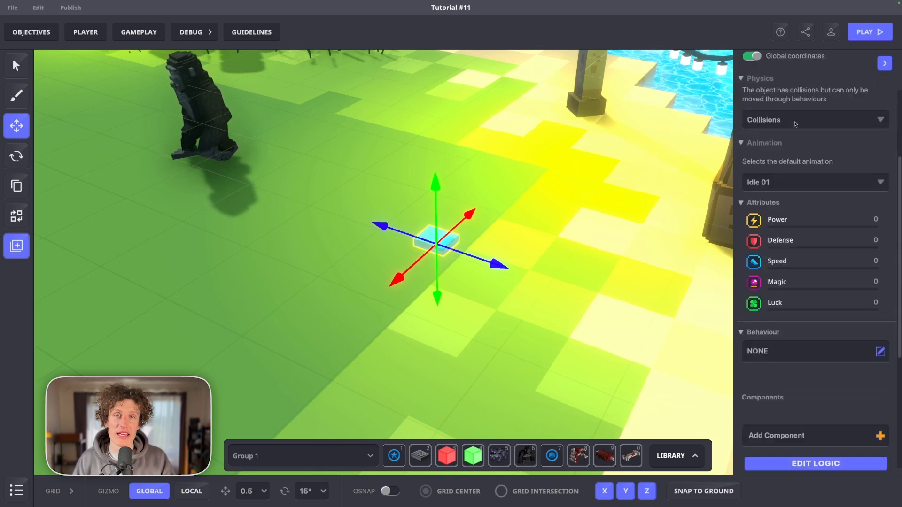
left_click(788, 291)
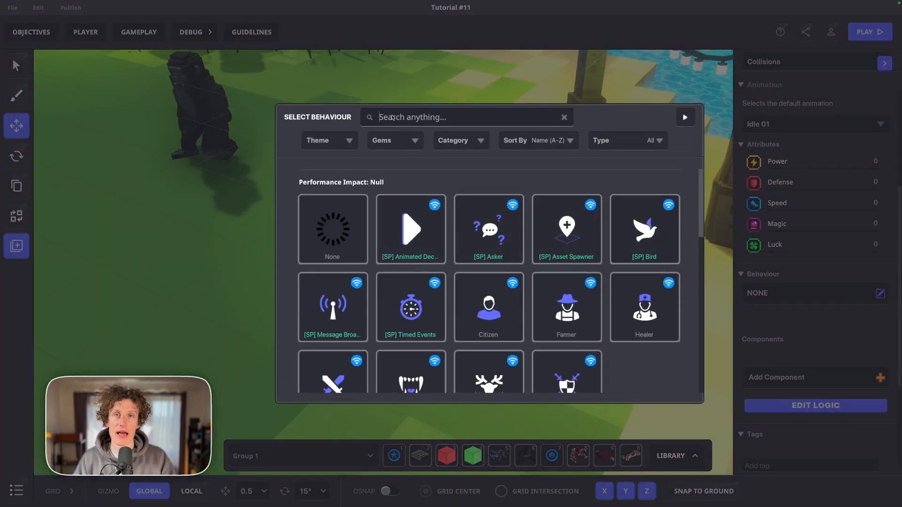
type("broa")
left_click(332, 228)
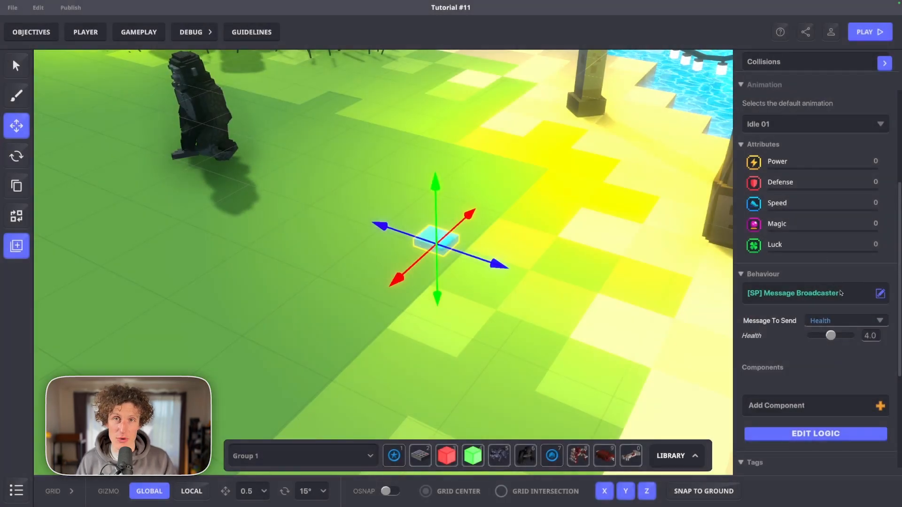
Open the full logic of the Message Broadcaster block and set its broadcast range to 30.
left_click(808, 437)
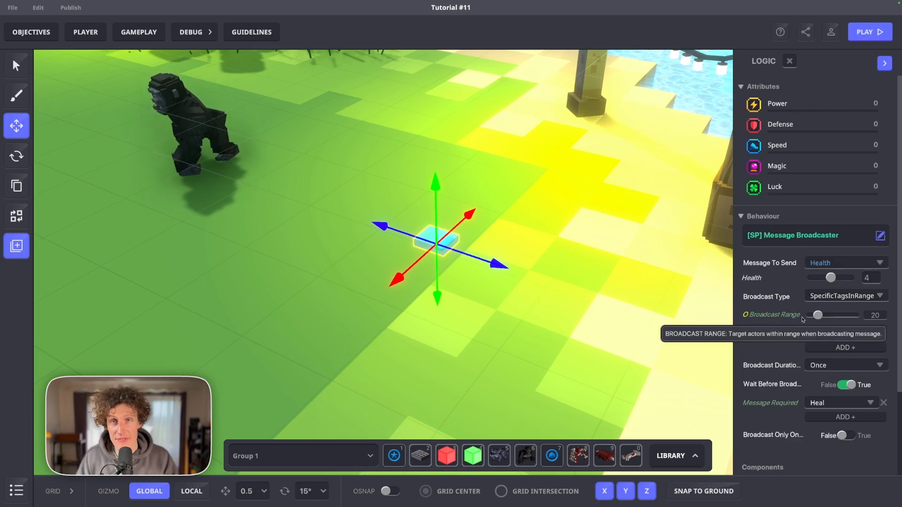
scroll(517, 290, "down", 10)
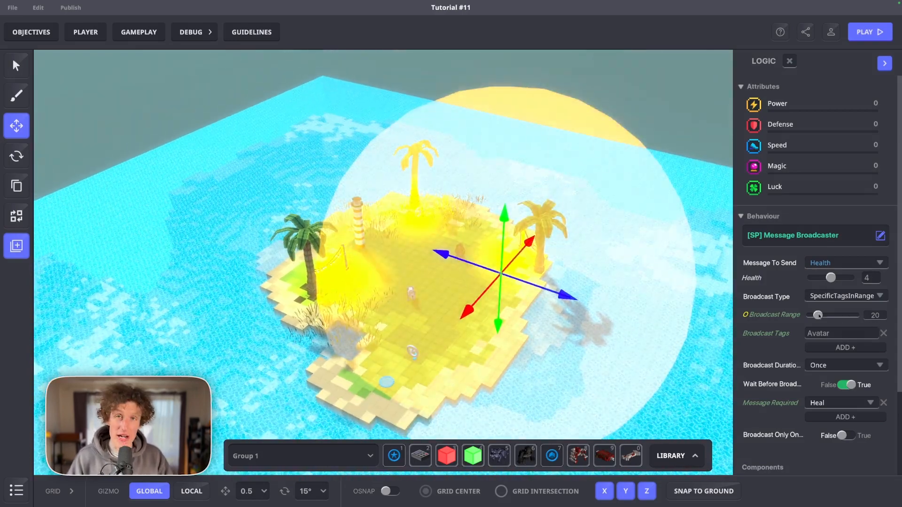
type("30")
key("Return")
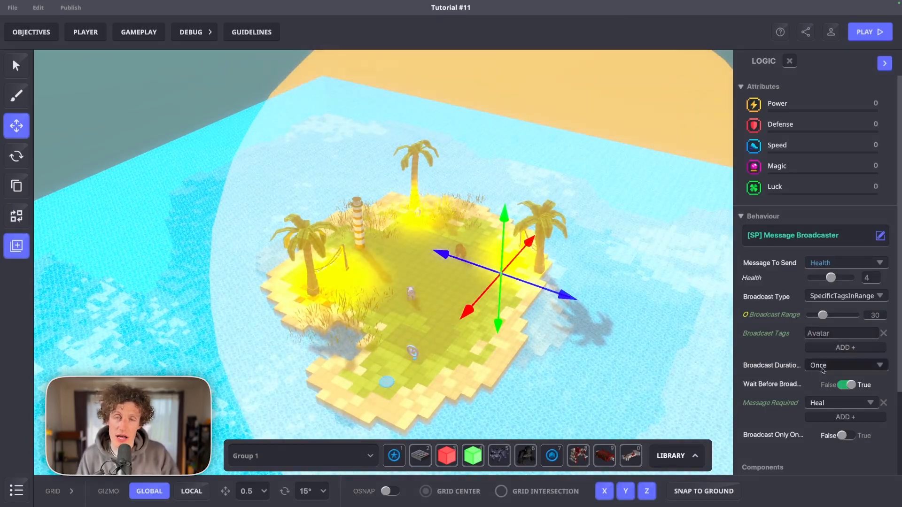
Make the Message Broadcaster wait before broadcasting and set its required message to Heal.
scroll(843, 371, "down", 2)
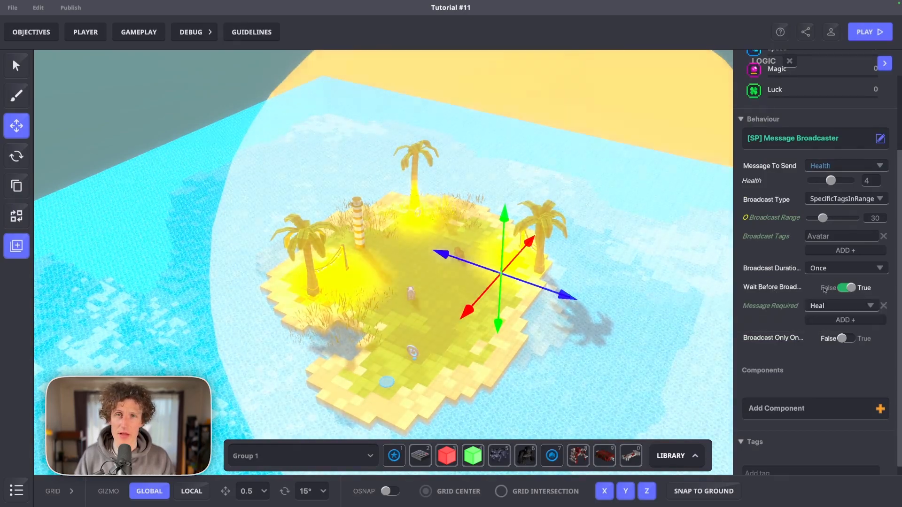
left_click(847, 287)
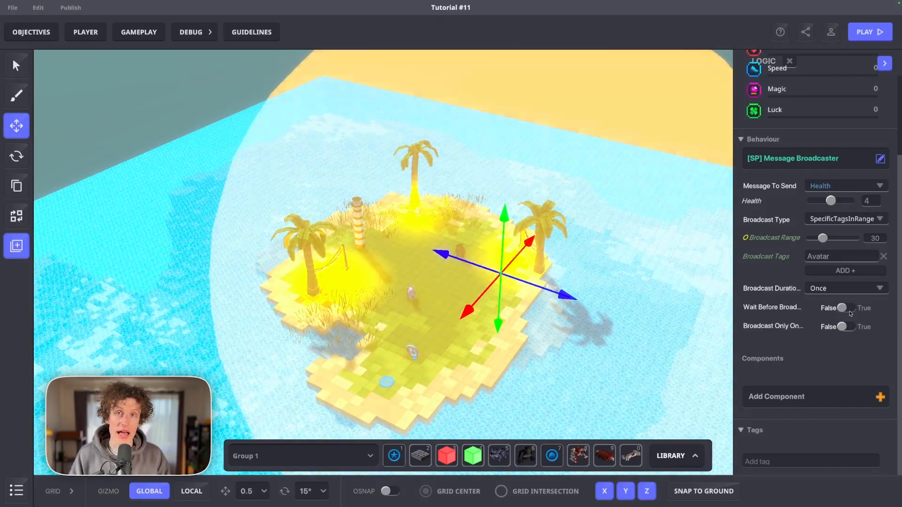
left_click(850, 313)
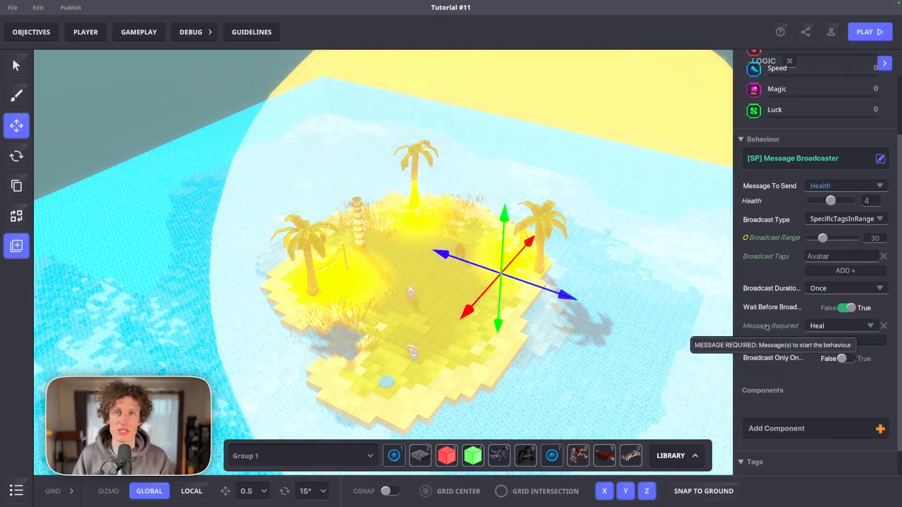
left_click(834, 327)
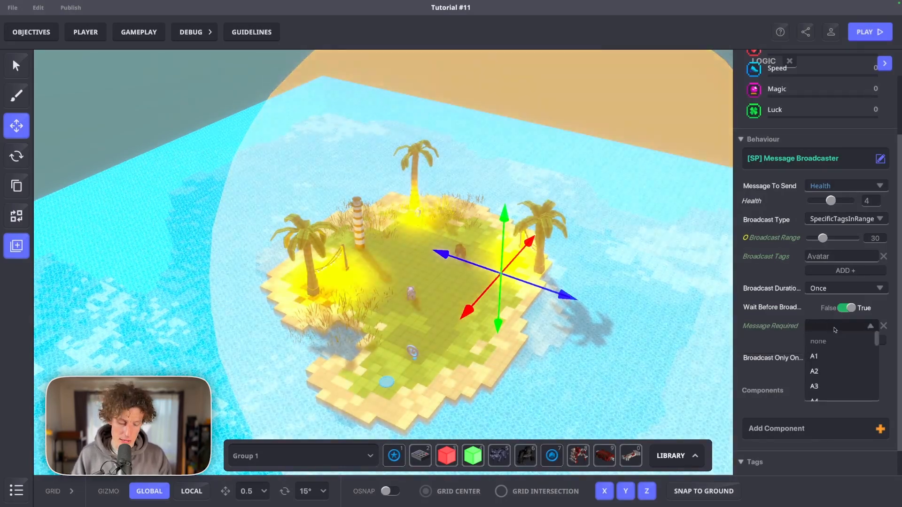
type("Heal")
left_click(831, 344)
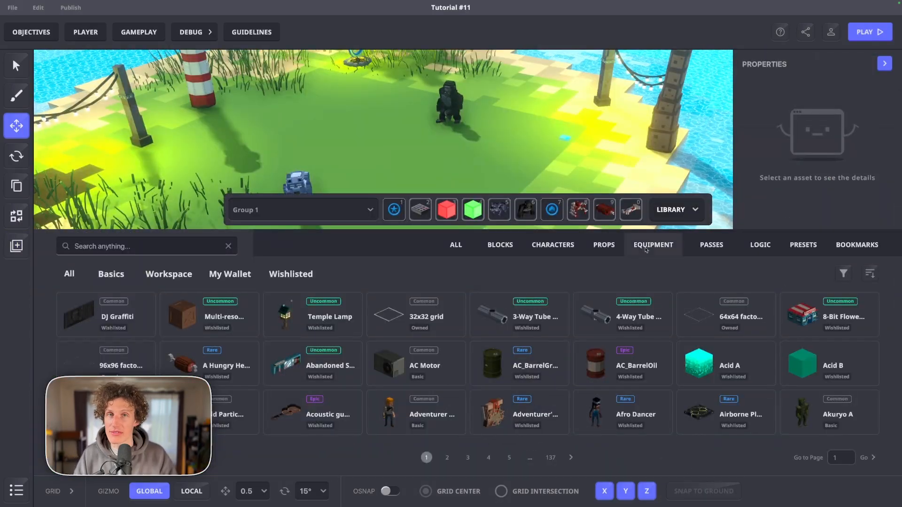
Place the BONE DROP preset from the library on the grass near the wolf and the gorilla.
left_click(803, 245)
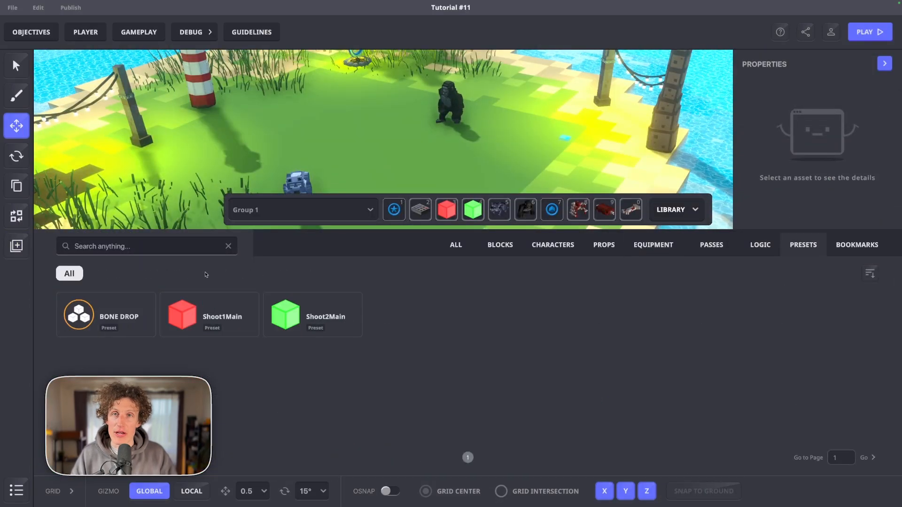
left_click(106, 315)
left_click(682, 209)
left_click(515, 222)
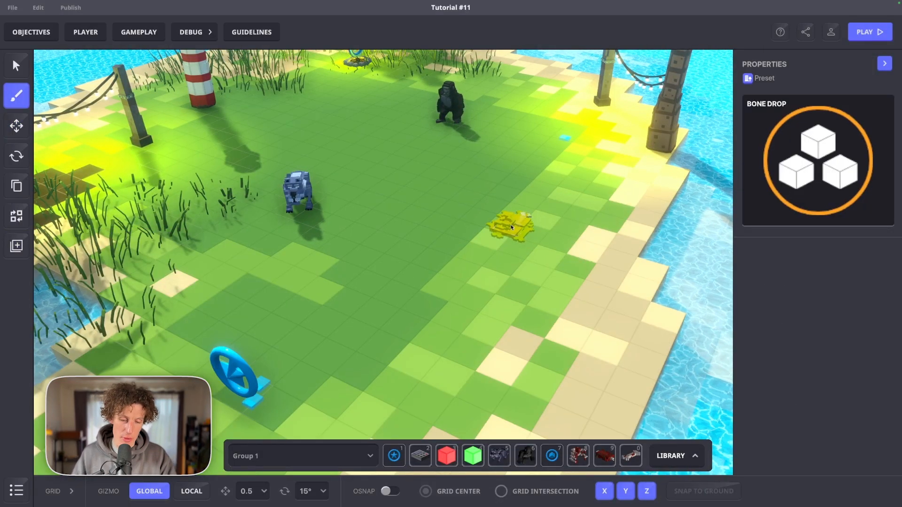
Examine the Collectable component of the placed bone drop, including its consumable option and message on consume.
left_click(17, 125)
scroll(542, 235, "up", 3)
left_click(542, 235)
scroll(704, 310, "down", 5)
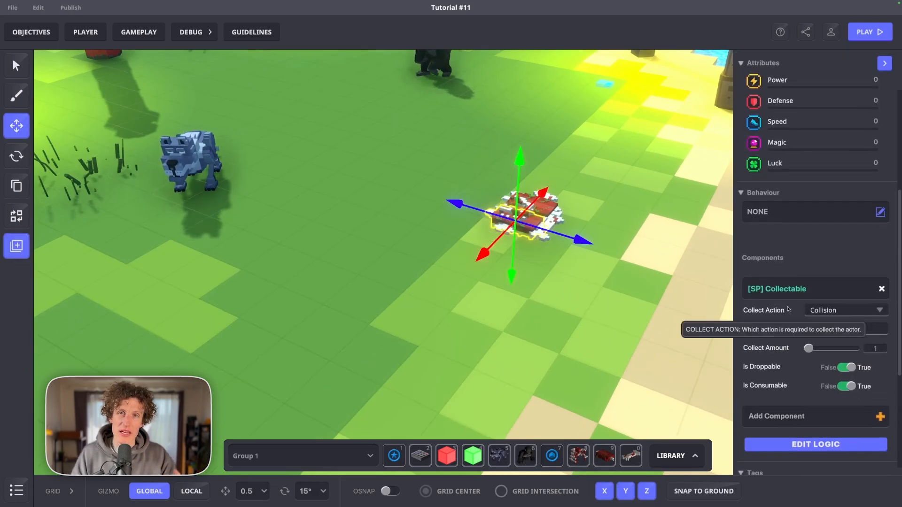
scroll(554, 296, "down", 5)
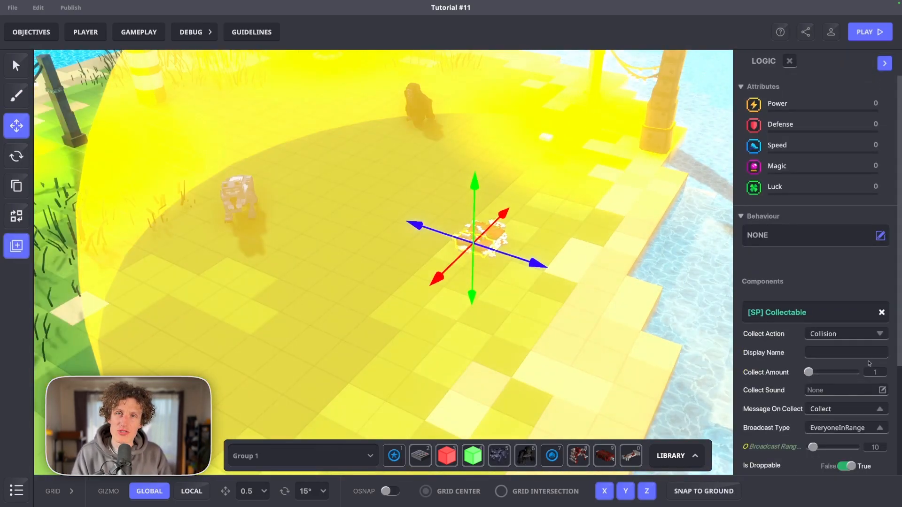
scroll(818, 379, "down", 3)
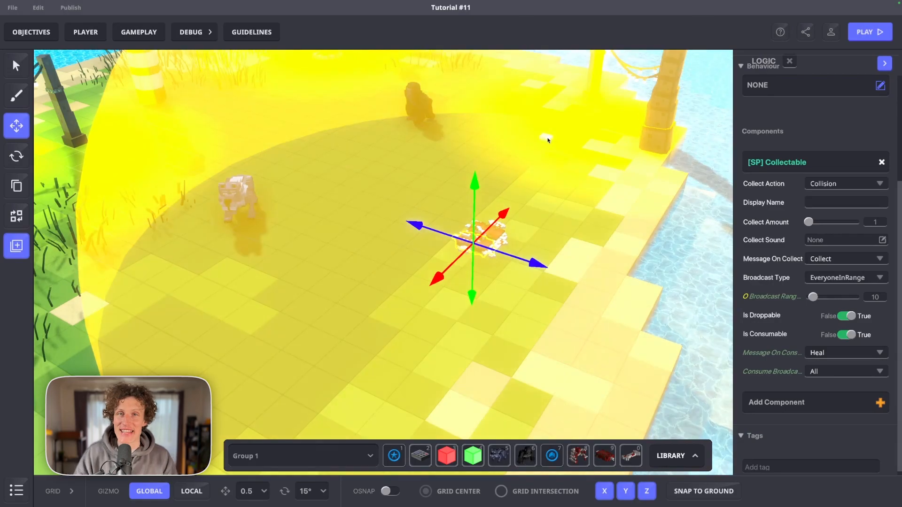
Check the message required by the Message Broadcaster on the small blue block near the gorilla.
left_click(543, 137)
scroll(817, 286, "down", 5)
left_click(817, 276)
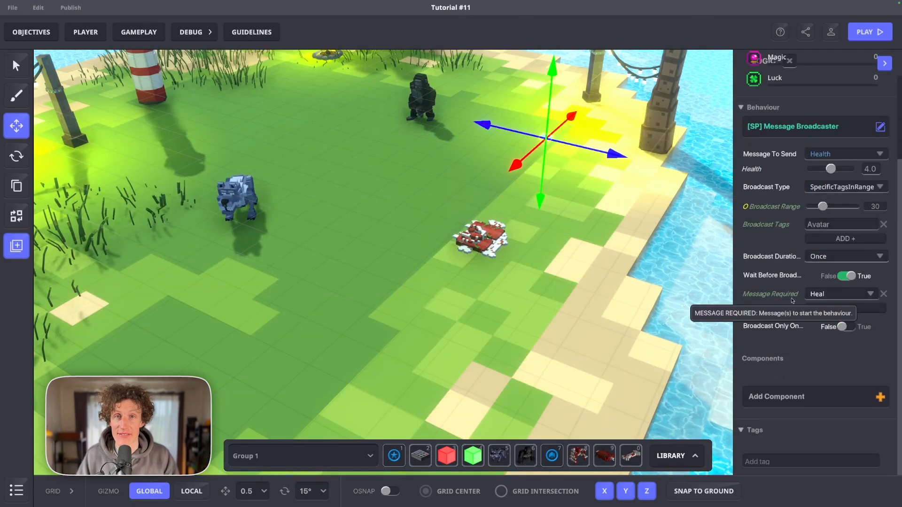
Playtest the game by fighting the enemies and collecting the dropped bones and leftovers.
left_click(457, 196)
left_click(479, 237)
left_click(432, 281)
scroll(454, 273, "down", 5)
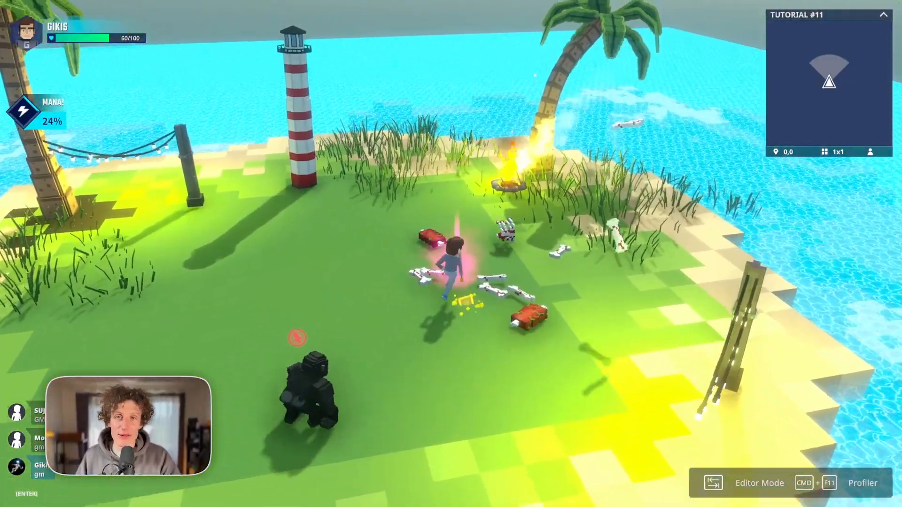
key("w")
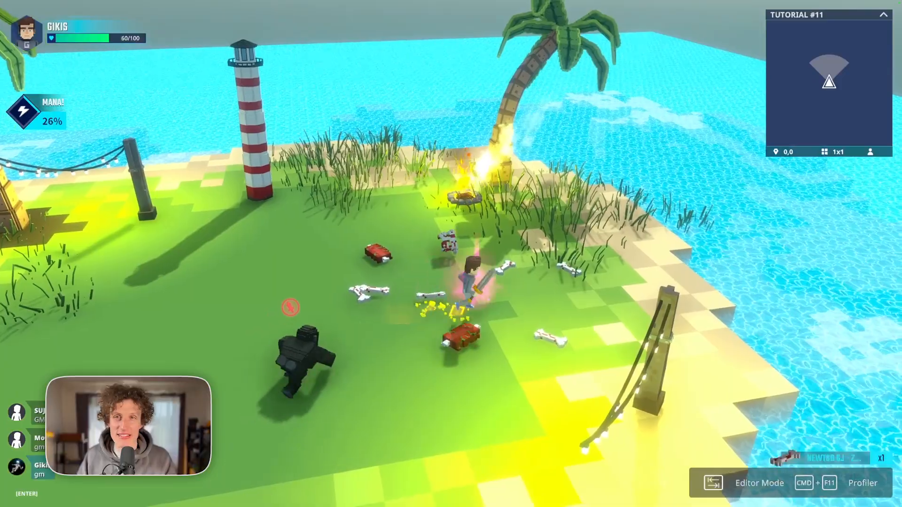
key("w")
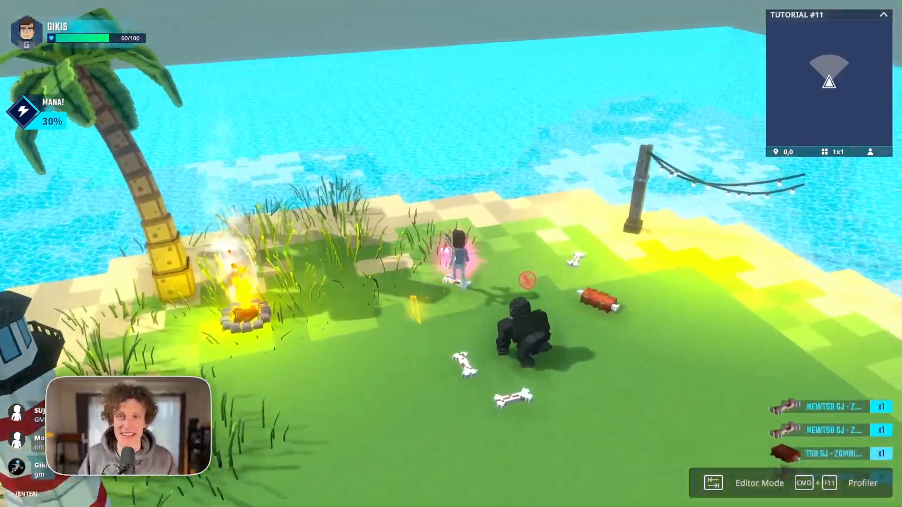
key("w")
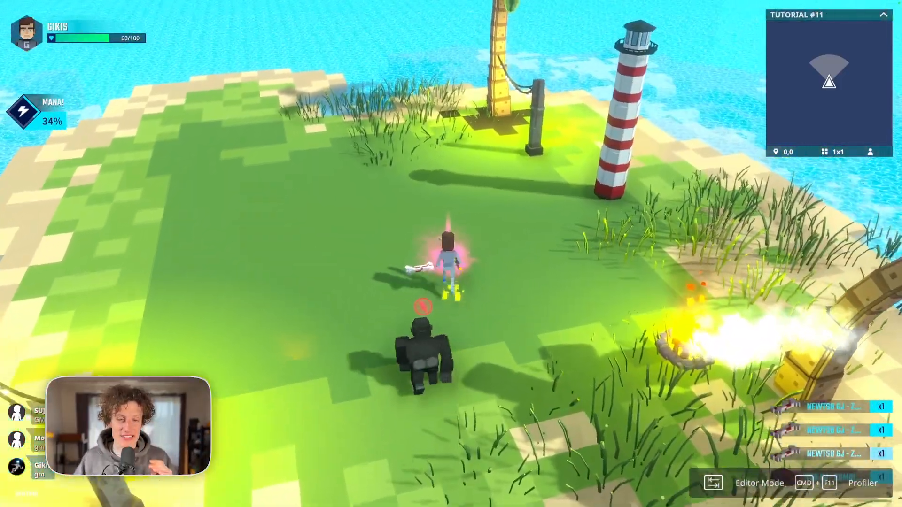
key("w")
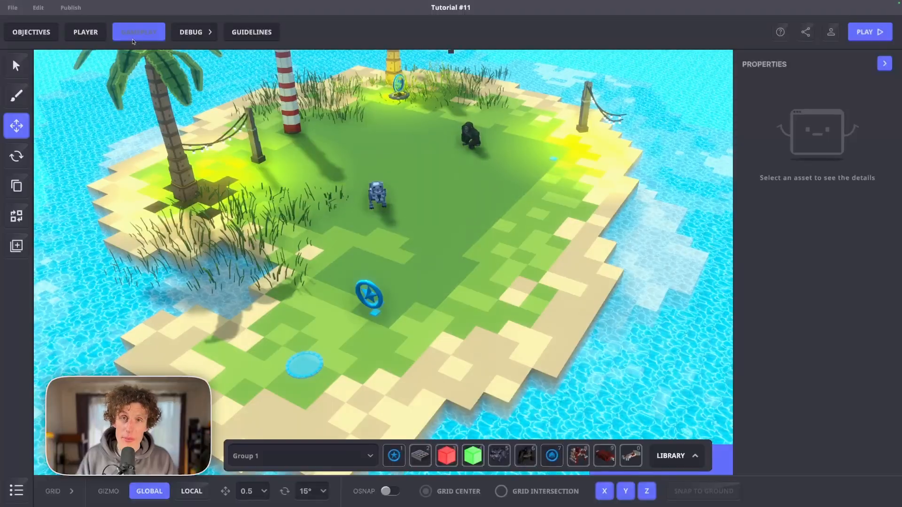
Open the Game Rules and choose StartLogic1 as the Mouse input rule's message on button down.
left_click(133, 38)
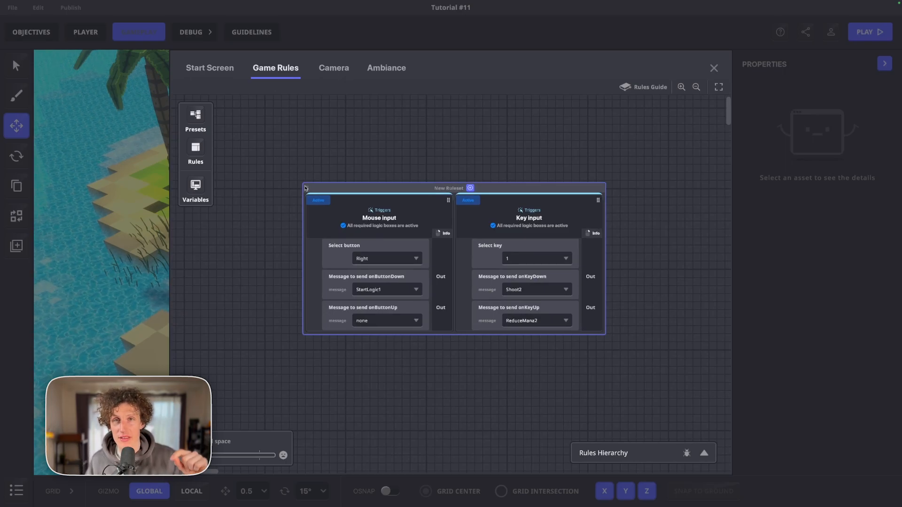
left_click(384, 290)
type("StartLogic1")
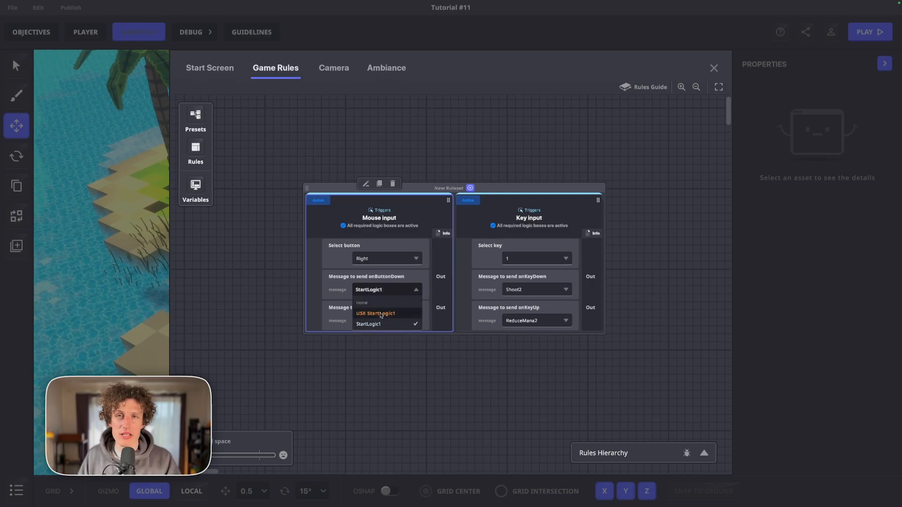
left_click(380, 325)
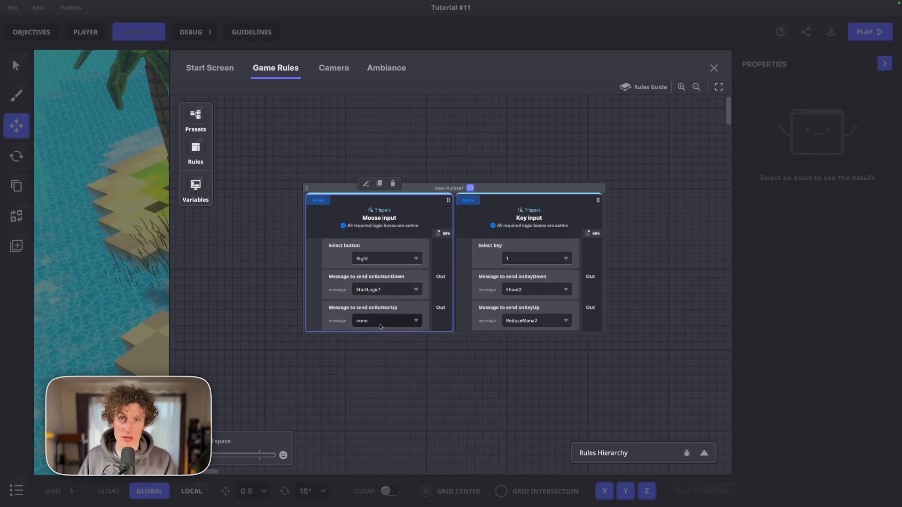
Add a HUD game screen rule to the existing ruleset with the input triggers.
scroll(380, 328, "down", 3)
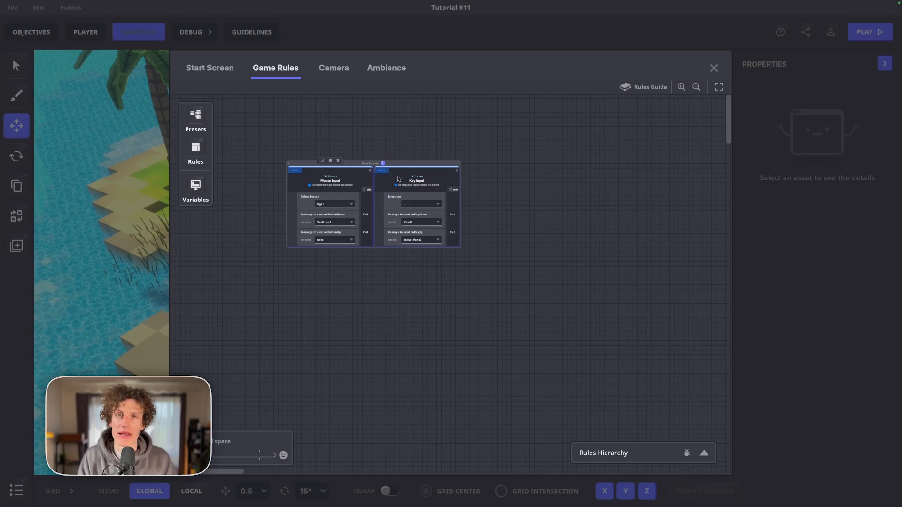
left_click(197, 149)
left_click(265, 199)
left_click_drag(238, 216, 450, 221)
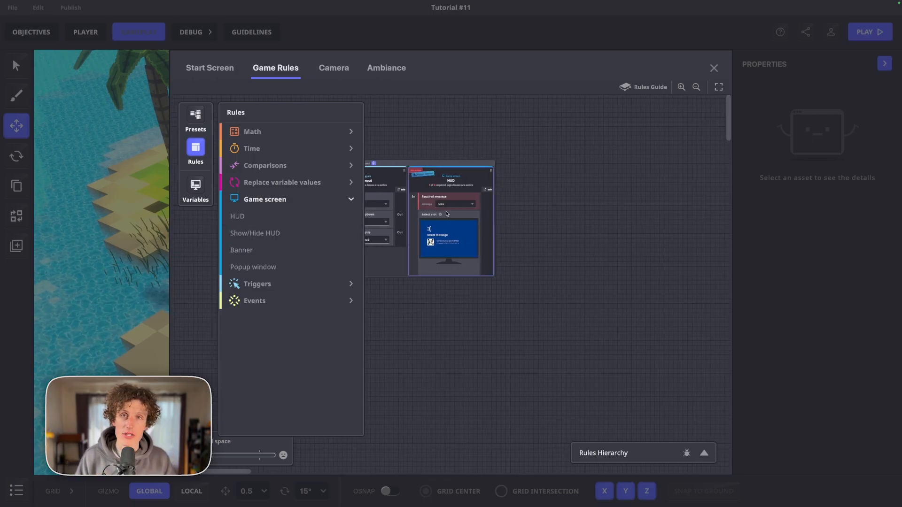
Set the HUD rule's required message to StartMana and close the game rules.
scroll(469, 287, "up", 4)
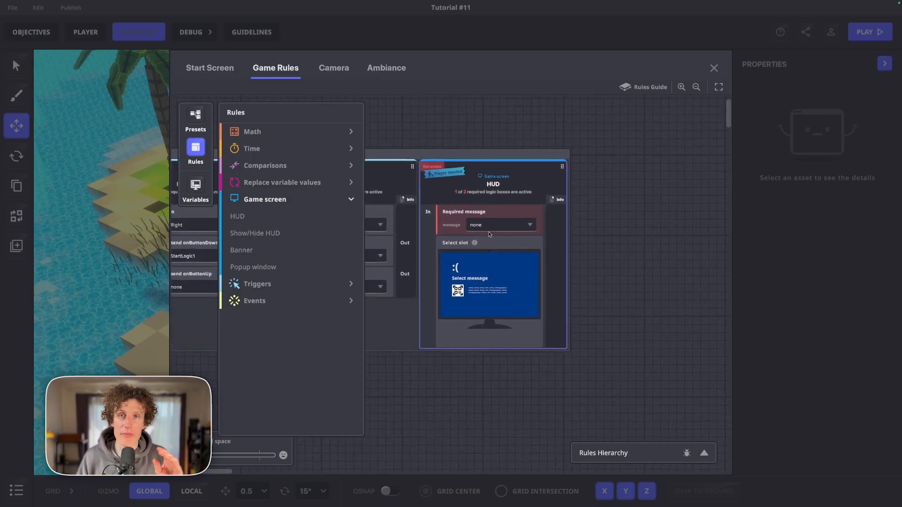
left_click(489, 218)
type("StartMana")
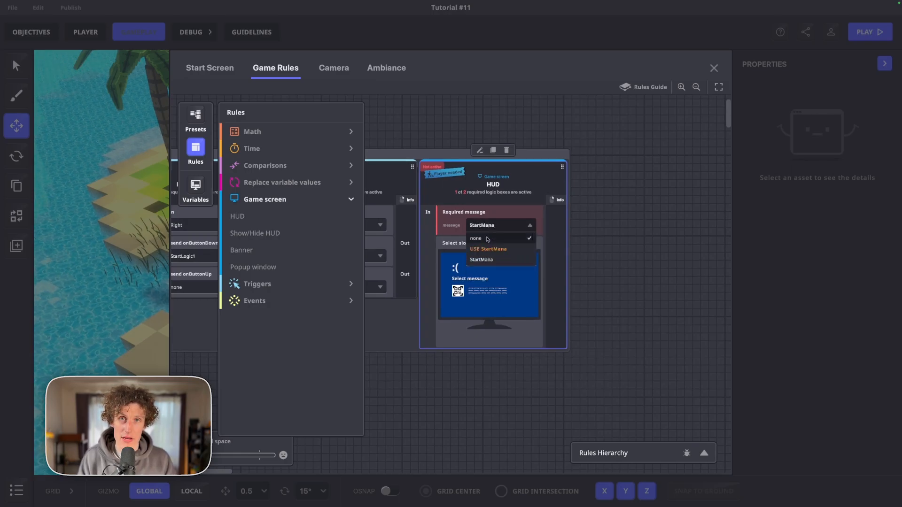
left_click(483, 259)
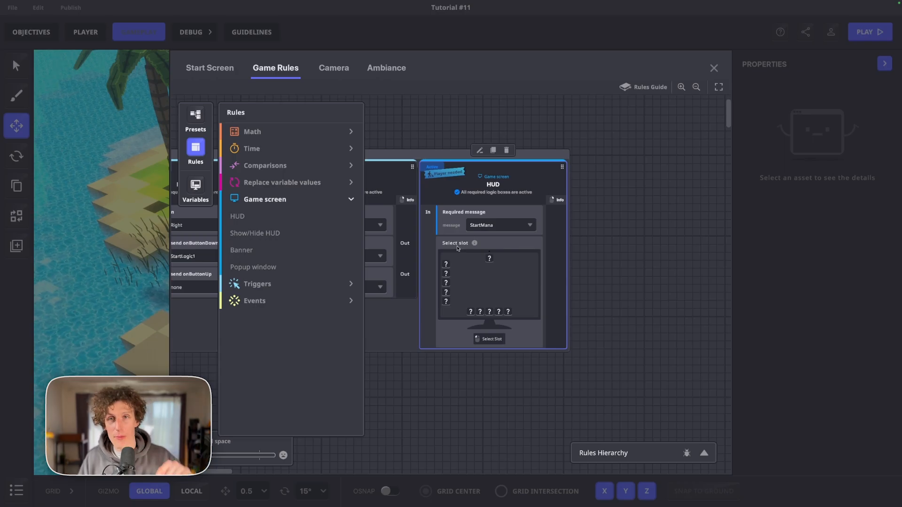
left_click(714, 68)
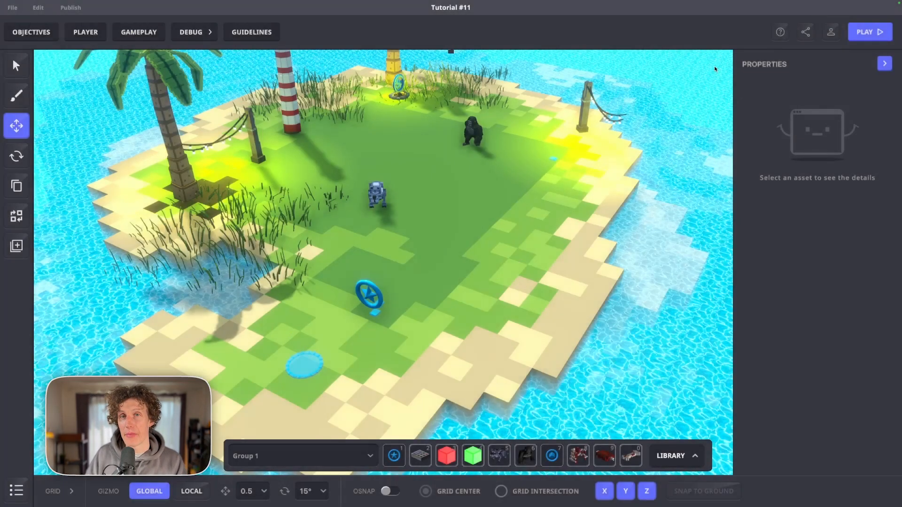
Open the full logic of the ring with the star and choose WaitForMessage as its Speaker's speak condition.
double_click(369, 294)
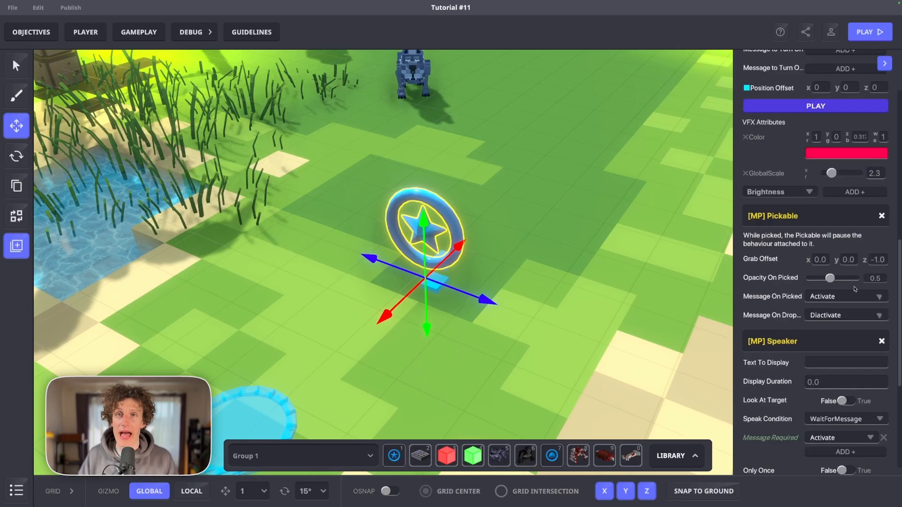
scroll(828, 274, "down", 3)
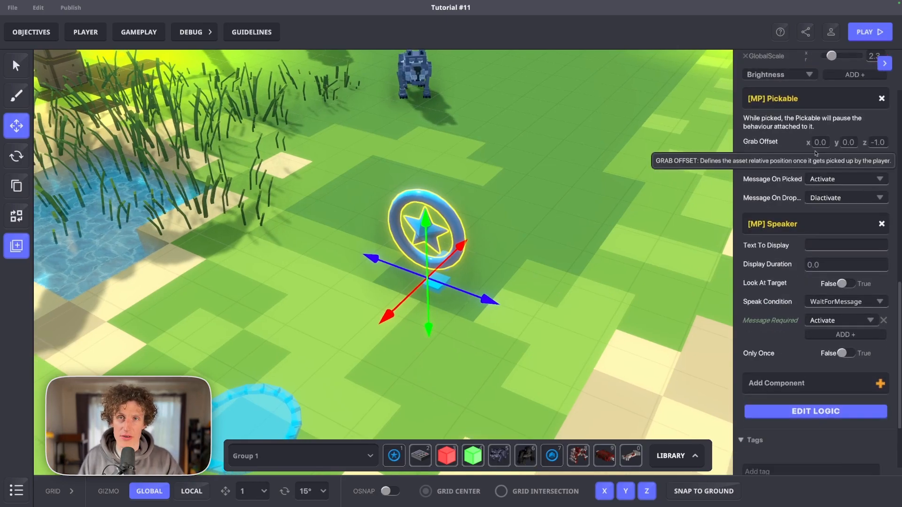
left_click(820, 411)
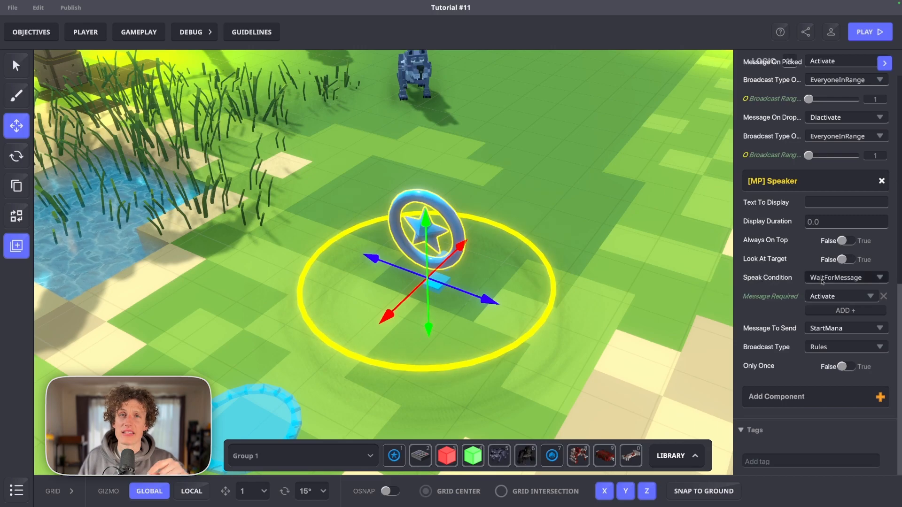
left_click(868, 281)
left_click(869, 284)
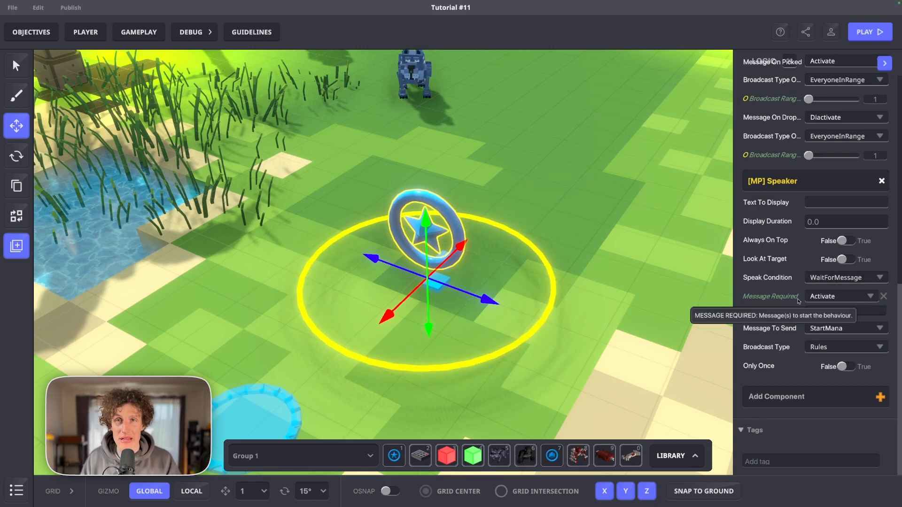
Set the star ring's Speaker to require the Activate message and send the StartMana message.
left_click(817, 297)
type("Activate")
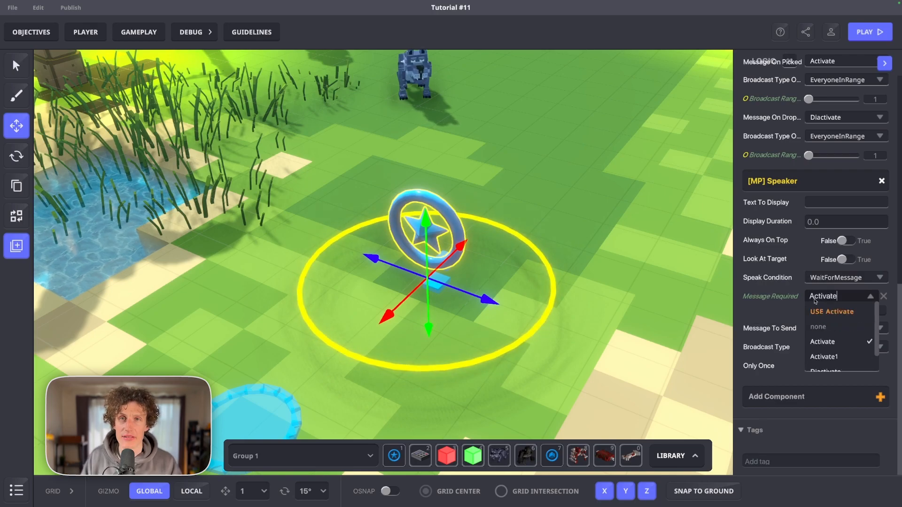
key("Return")
left_click(825, 328)
type("StartMana")
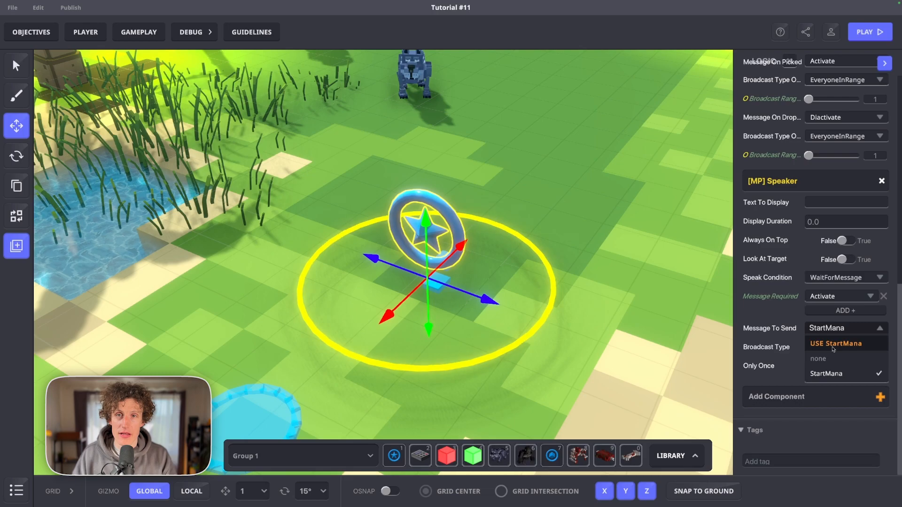
left_click(836, 346)
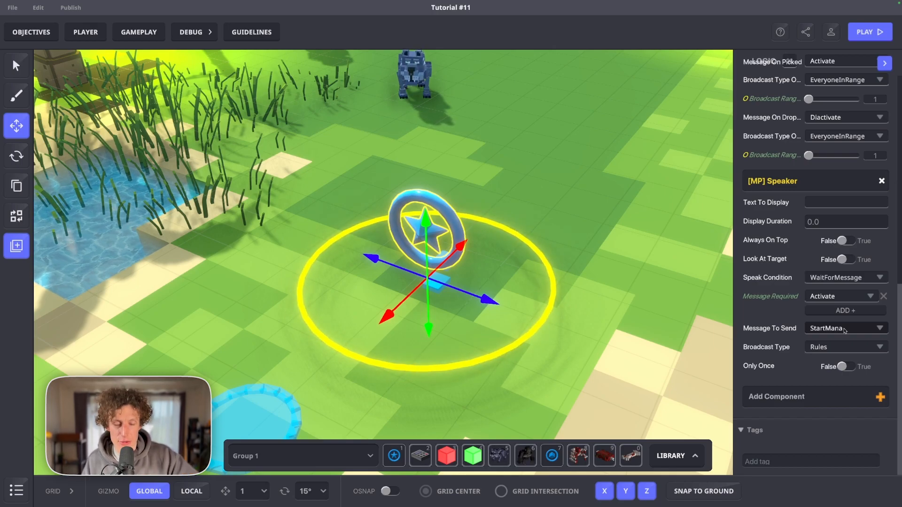
Check the broadcast type options of the star ring's Speaker and keep Rules.
left_click(830, 346)
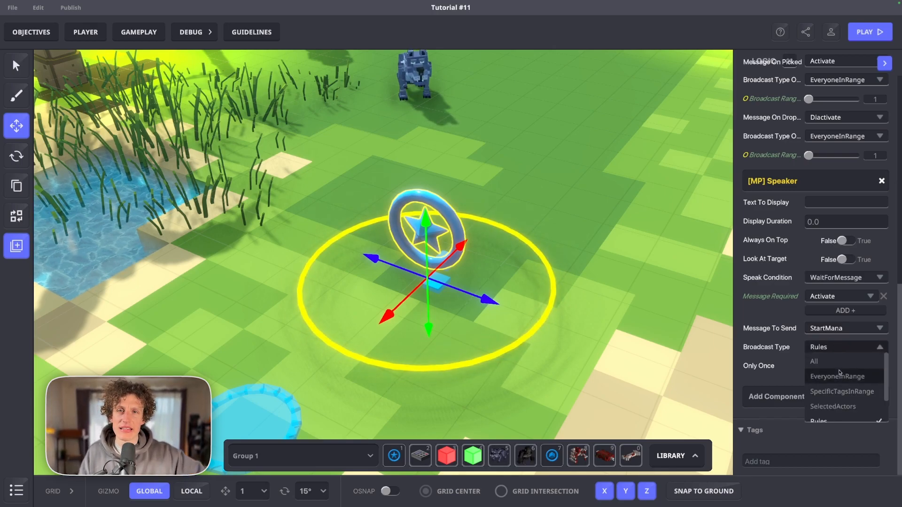
left_click(829, 384)
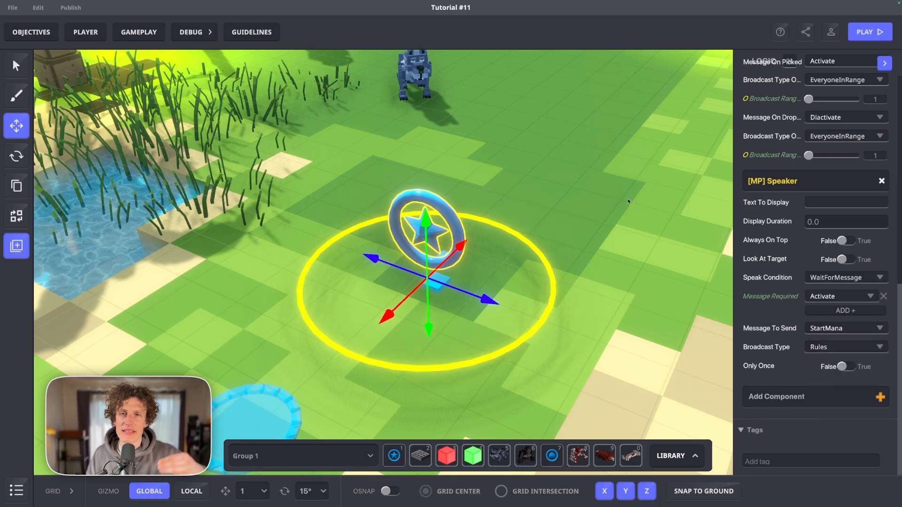
left_click(619, 196)
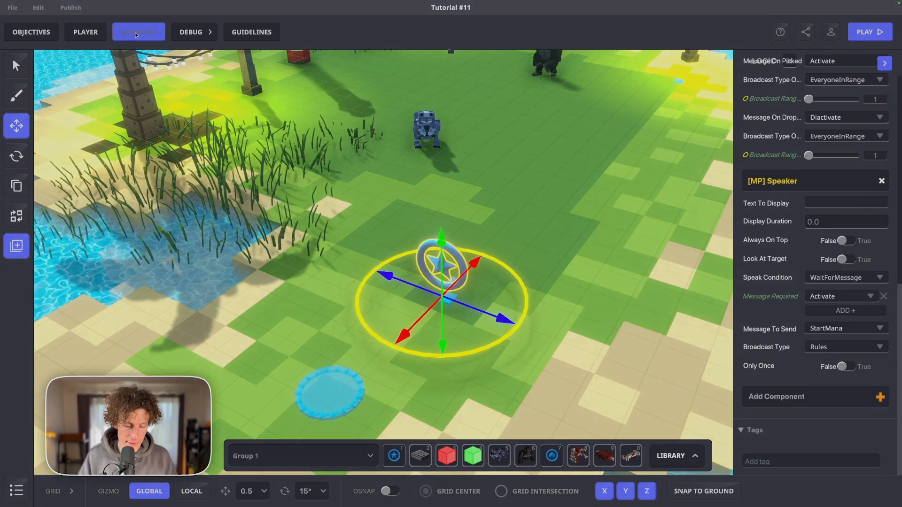
Open the game rules and put the uppermost slot in the left column of the HUD rule's screen into edit mode.
left_click(136, 32)
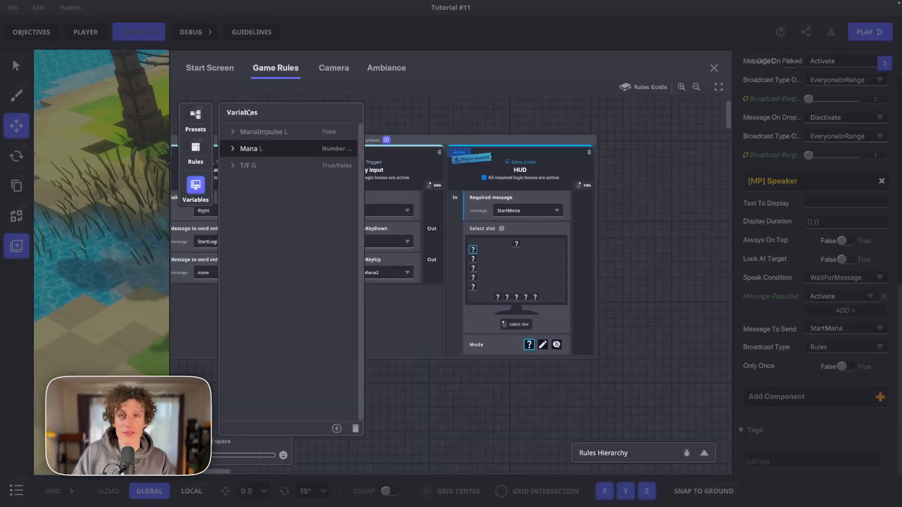
left_click(196, 184)
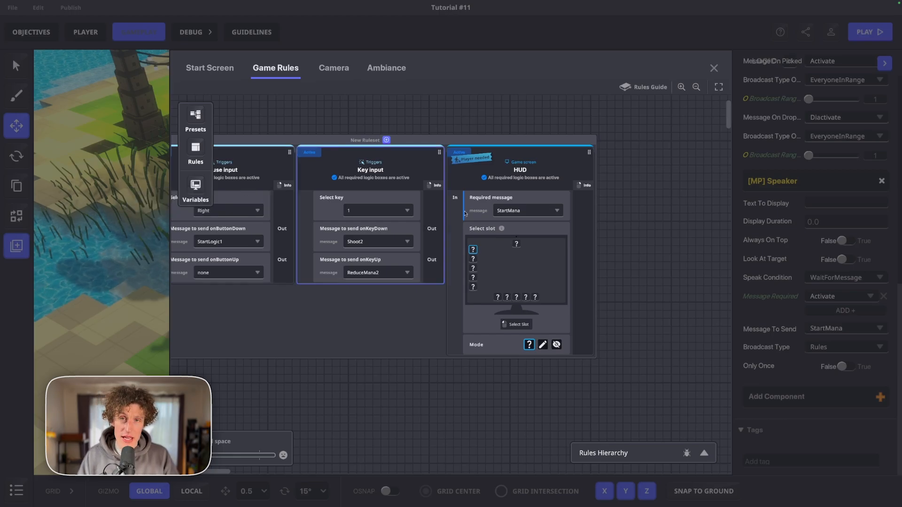
left_click(474, 259)
left_click(474, 268)
left_click(474, 277)
left_click(474, 287)
left_click(497, 298)
left_click(507, 297)
left_click(473, 250)
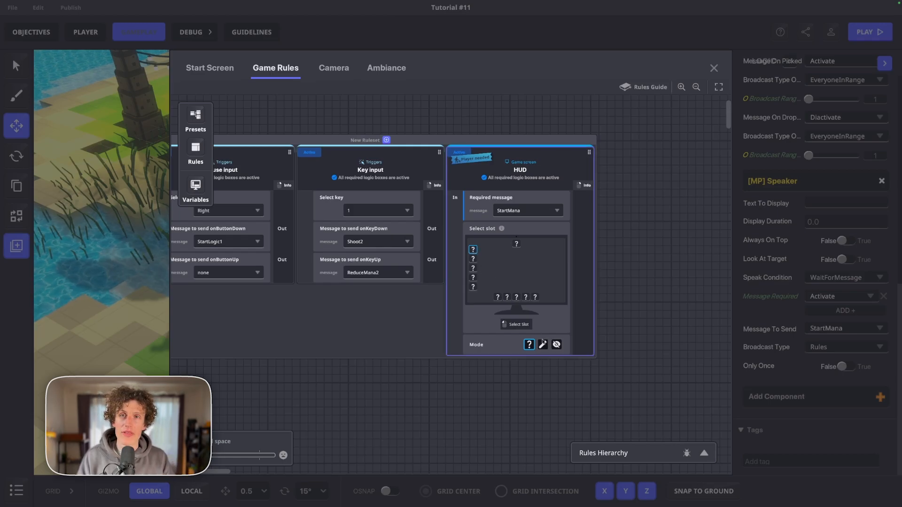
left_click(543, 346)
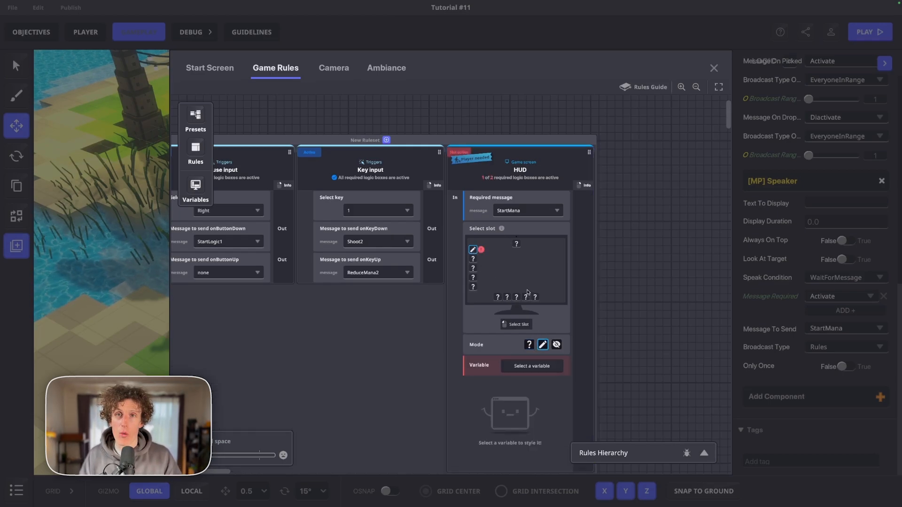
Assign the local number variable Mana to the HUD rule's selected slot and close the variable list.
scroll(528, 293, "down", 2)
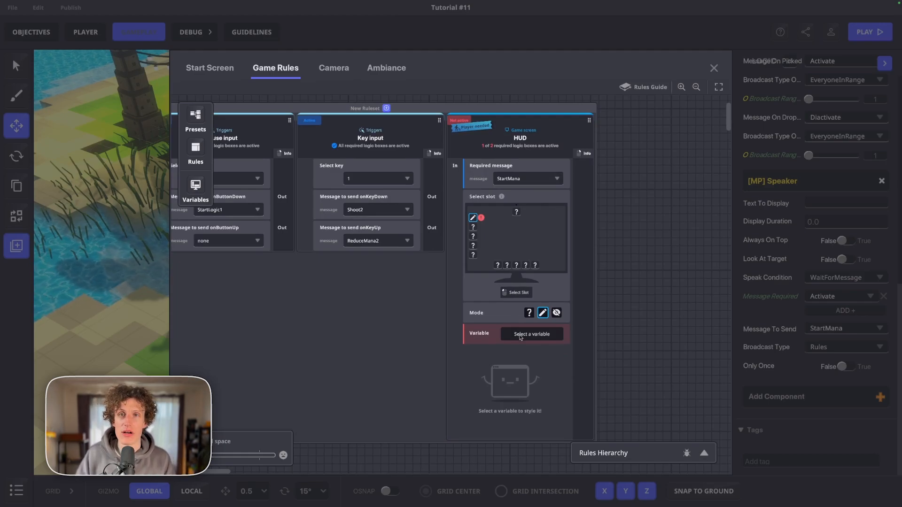
left_click(521, 334)
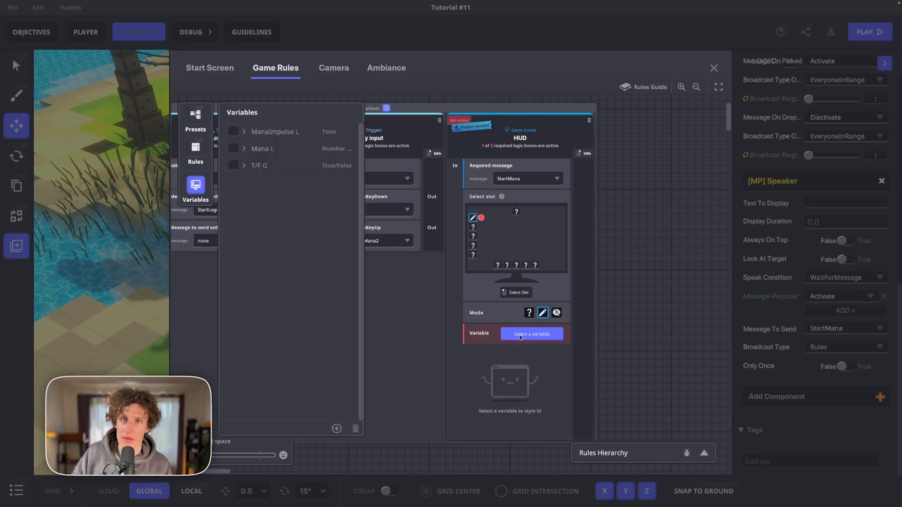
left_click(243, 149)
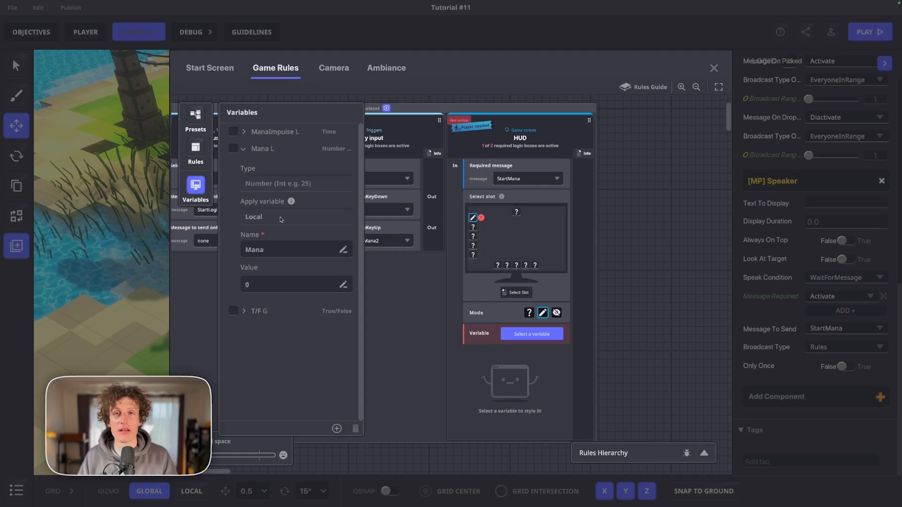
left_click(233, 148)
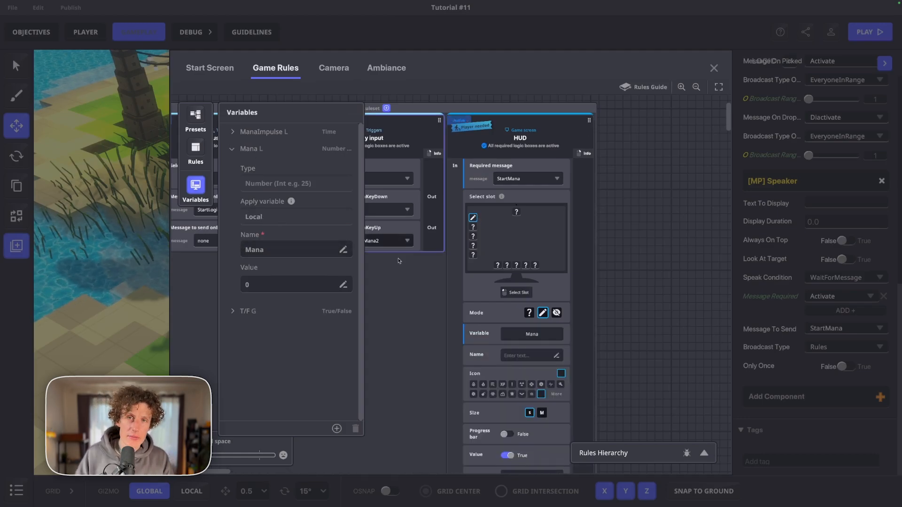
left_click(196, 193)
Style the Mana slot with the flame icon, size M, an enabled progress bar and the Percentage type.
scroll(534, 292, "down", 3)
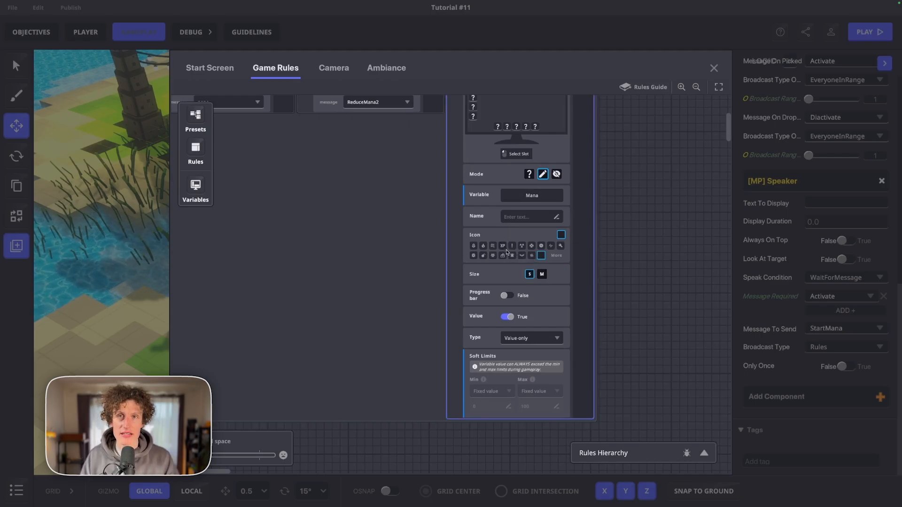
left_click(483, 246)
left_click(541, 275)
left_click(506, 296)
scroll(511, 316, "down", 1)
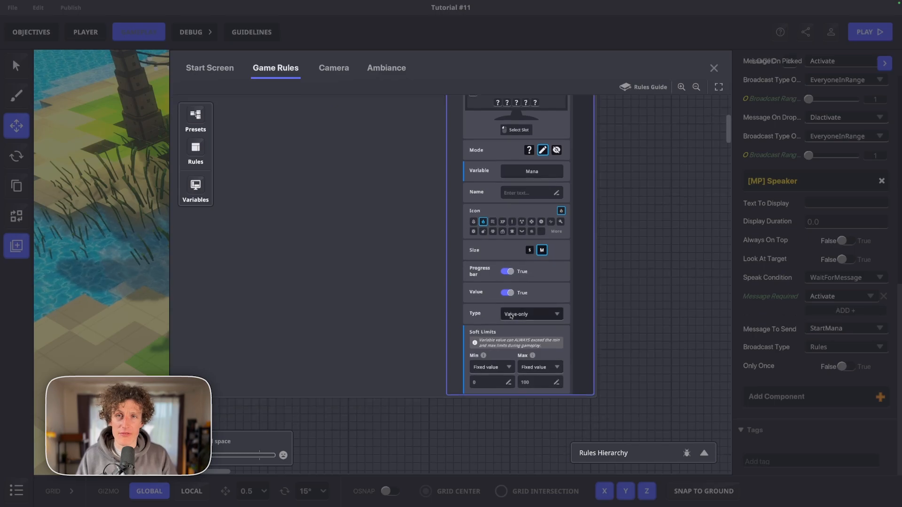
left_click(515, 315)
left_click(519, 356)
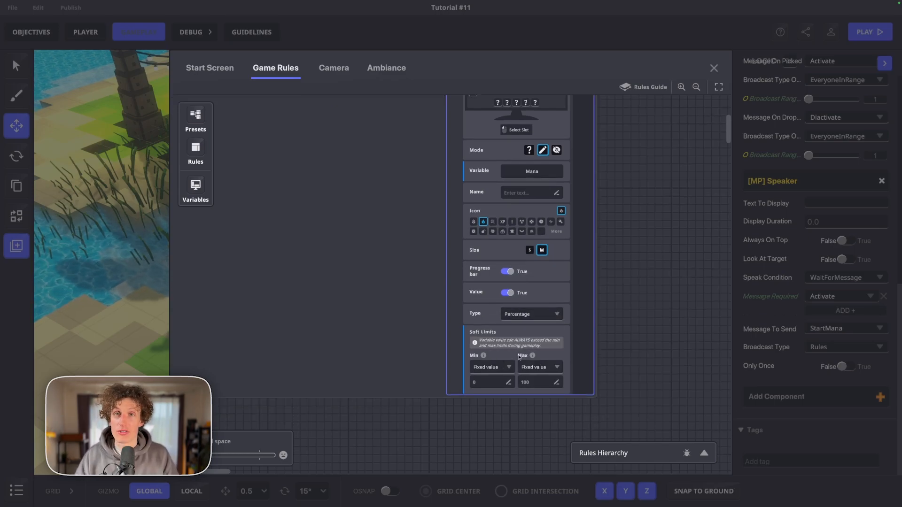
Add the Add/Subtract number continuously math rule to the ruleset beside the HUD rule.
scroll(538, 299, "down", 1)
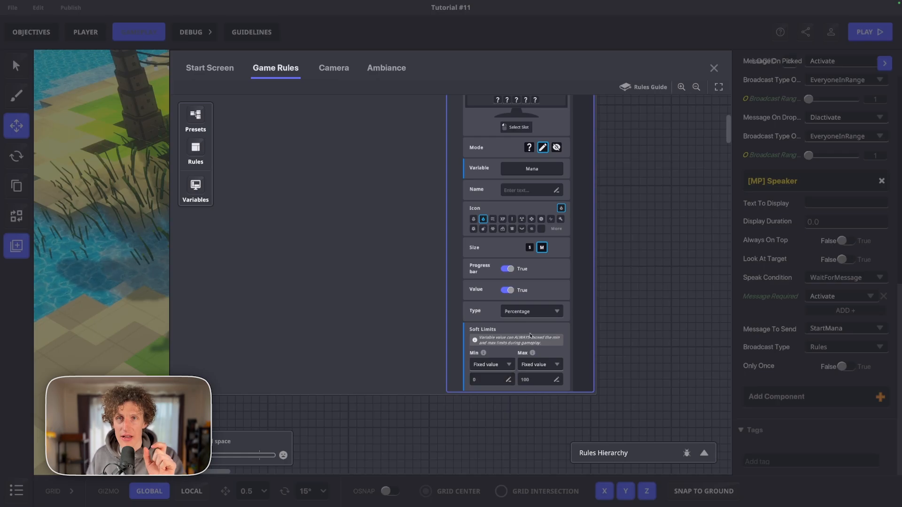
scroll(548, 261, "up", 5)
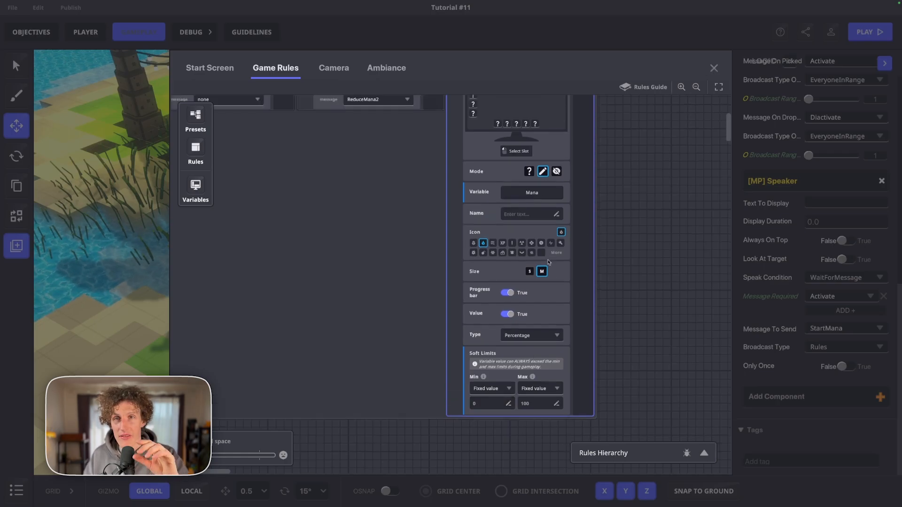
scroll(536, 235, "down", 3)
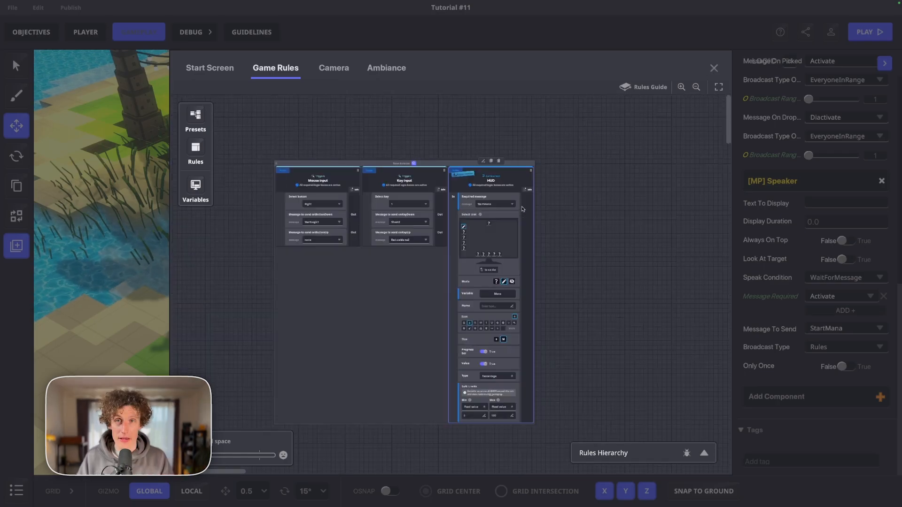
left_click(195, 150)
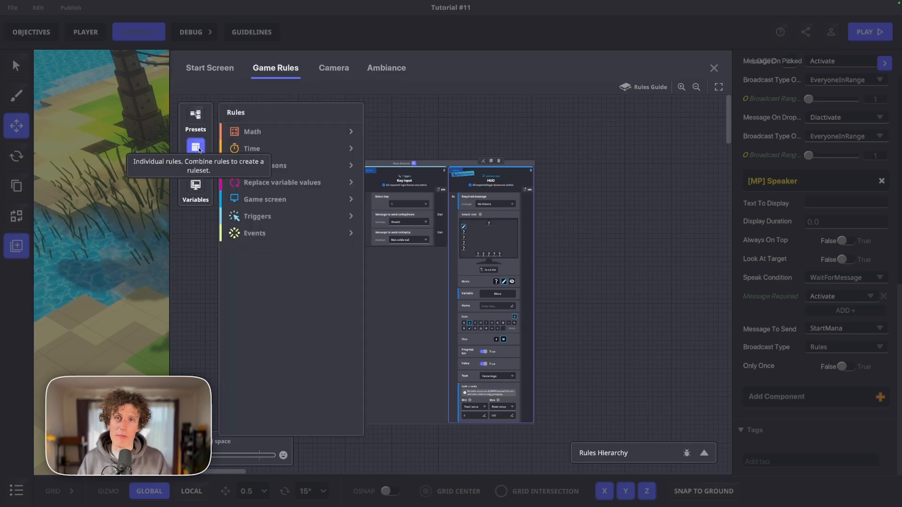
left_click(256, 131)
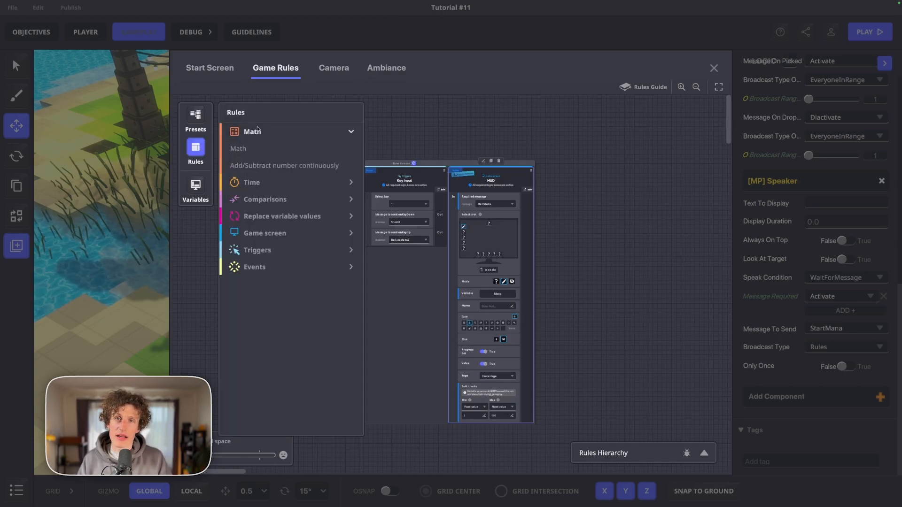
left_click(267, 167)
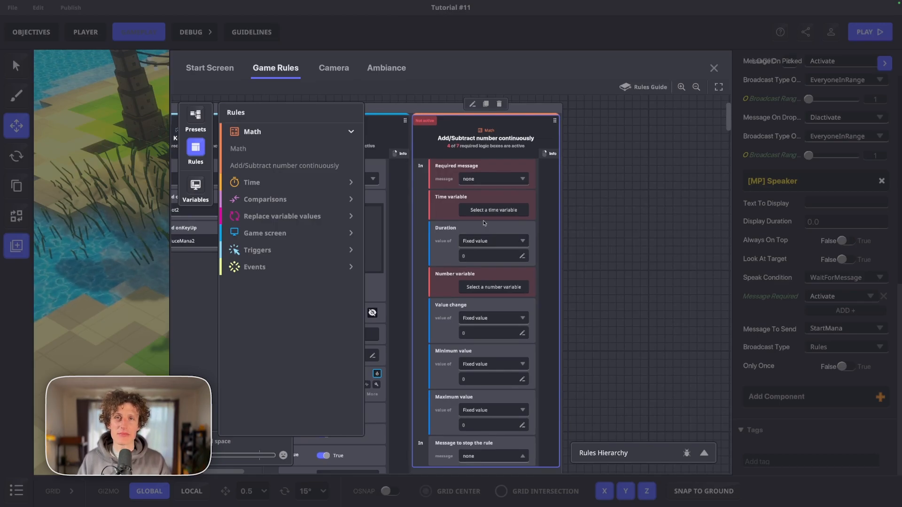
Set the Add/Subtract rule's required message to StartMana and its time variable to ManaImpulse.
left_click(488, 178)
type("StartMana")
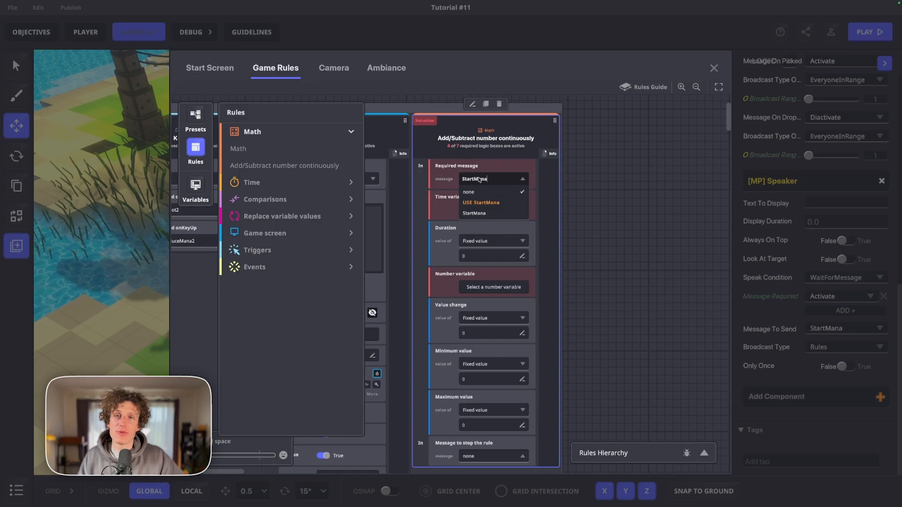
left_click(477, 213)
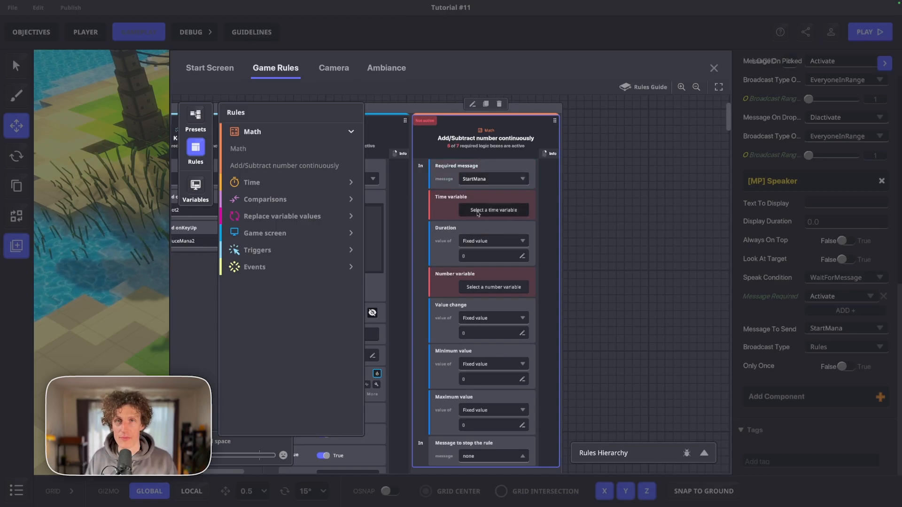
left_click(478, 211)
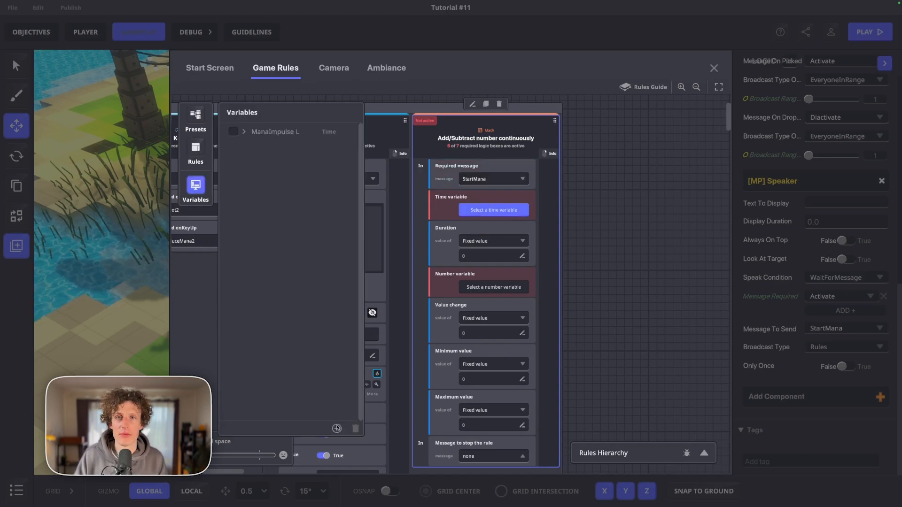
left_click(244, 133)
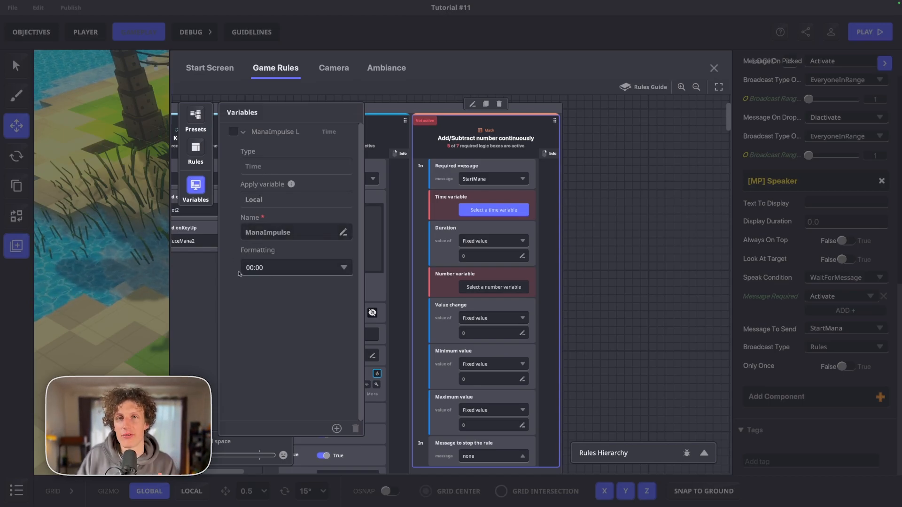
left_click(235, 135)
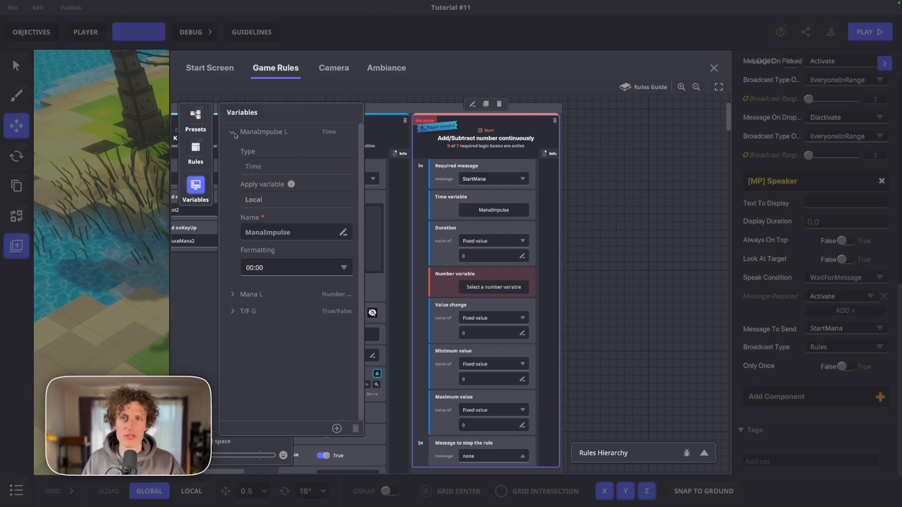
left_click(195, 186)
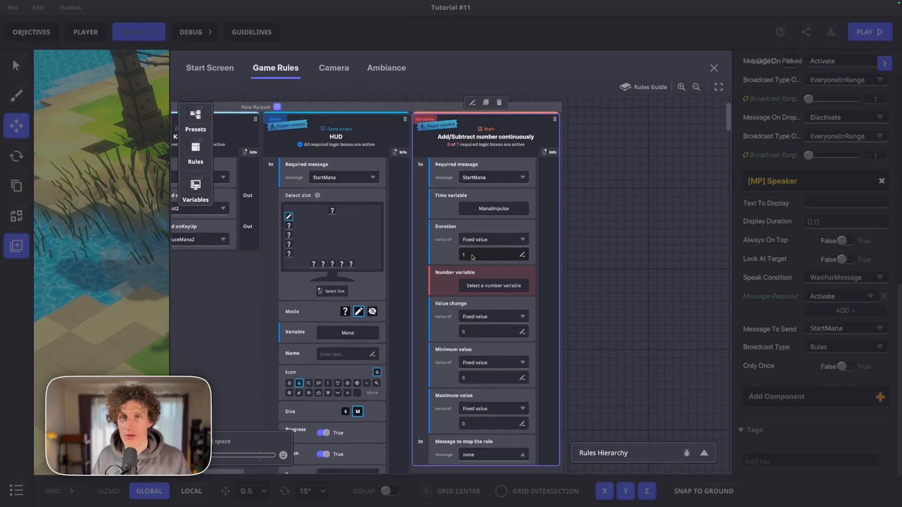
Set the Add/Subtract rule's duration to a fixed value of 1 and choose Mana as its number variable.
scroll(472, 258, "down", 1)
left_click(472, 255)
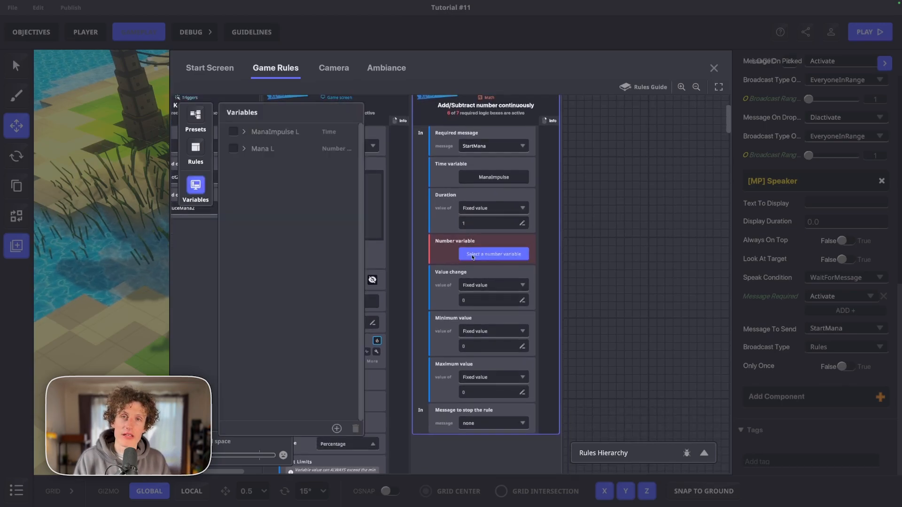
left_click(233, 150)
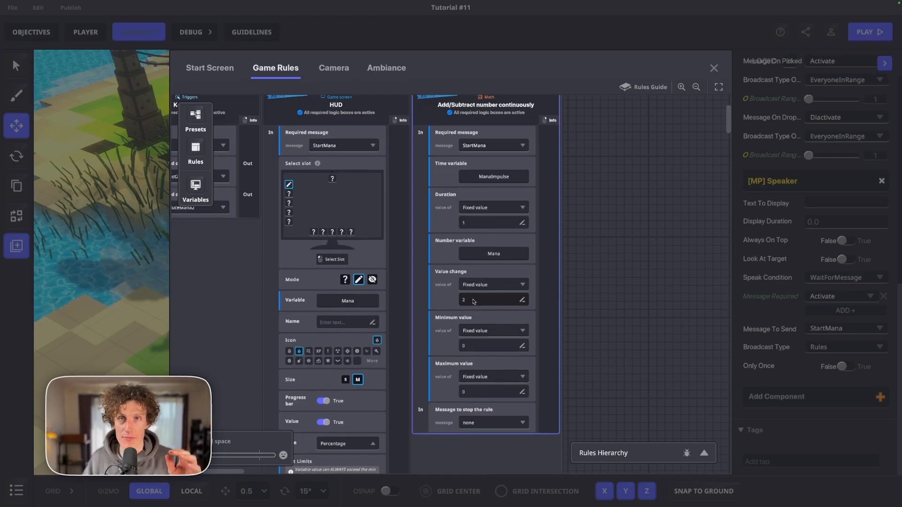
Set the Add/Subtract rule's value change to 2 and maximum value to 100, and close the game rules.
scroll(474, 302, "down", 1)
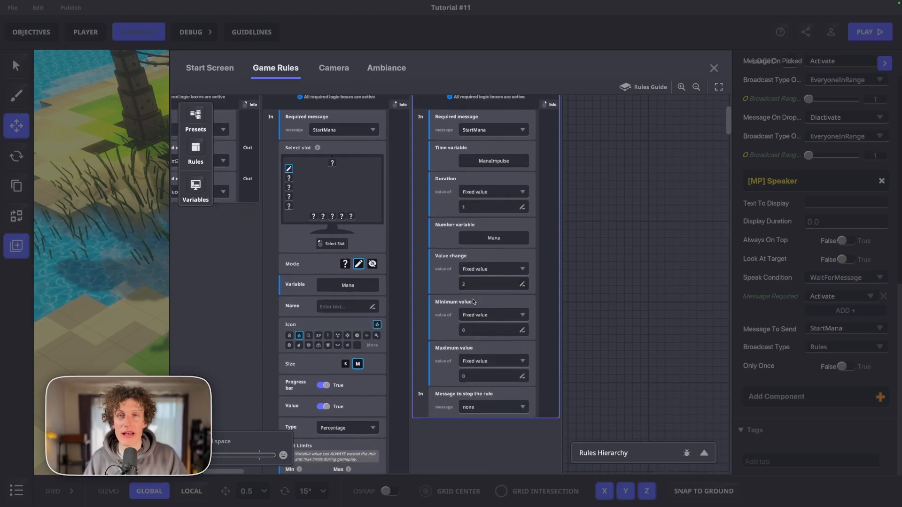
scroll(472, 338, "down", 1)
left_click(471, 375)
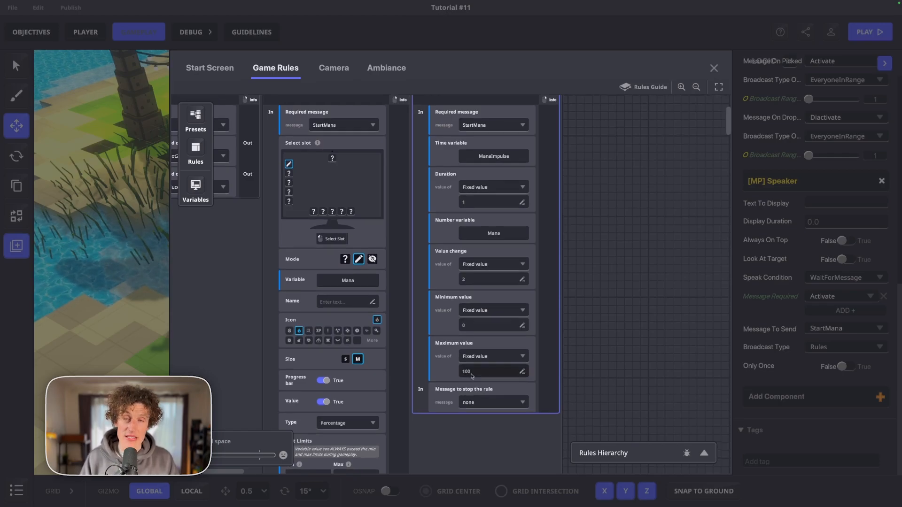
scroll(471, 376, "up", 2)
scroll(471, 376, "down", 2, "ctrl")
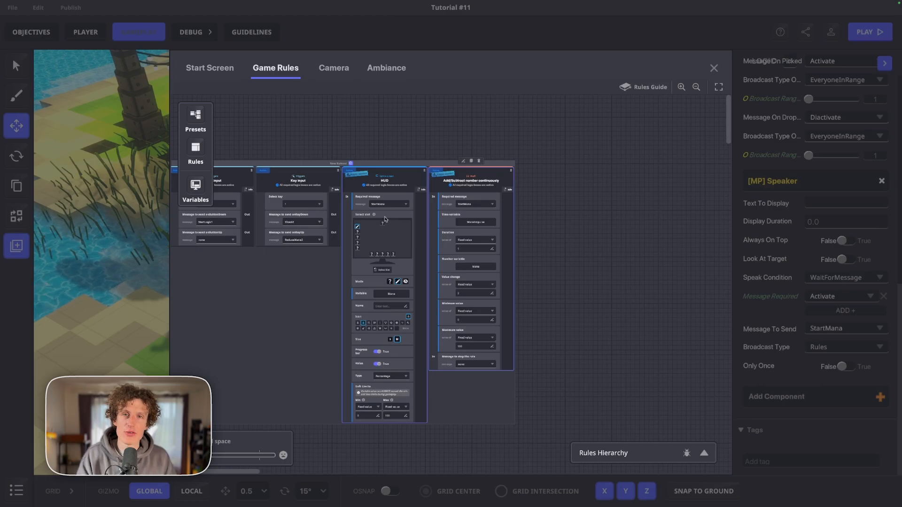
left_click(714, 69)
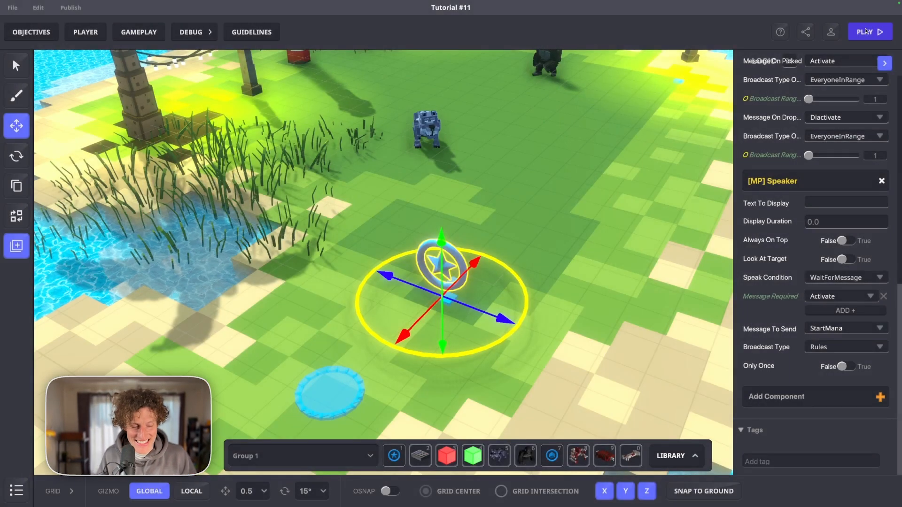
Play the level and move the character to the star ring item to test the mana display.
left_click(870, 31)
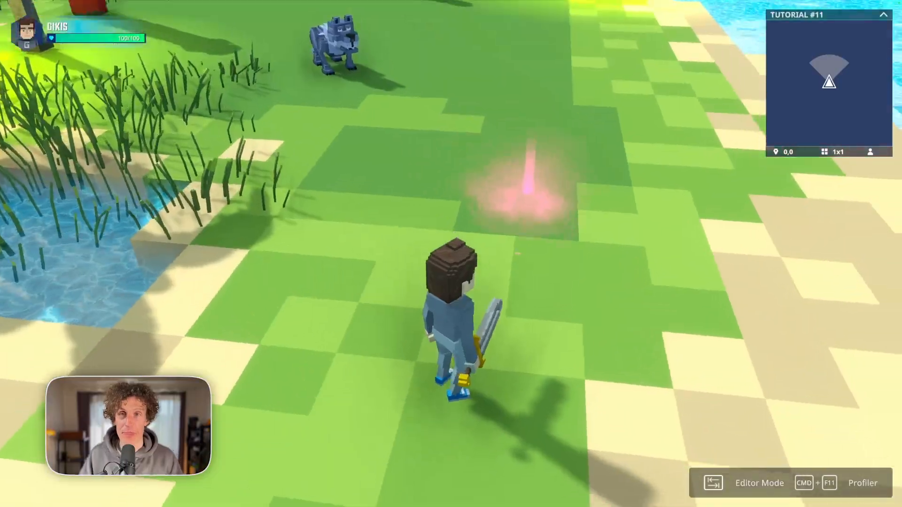
key("w")
key("d")
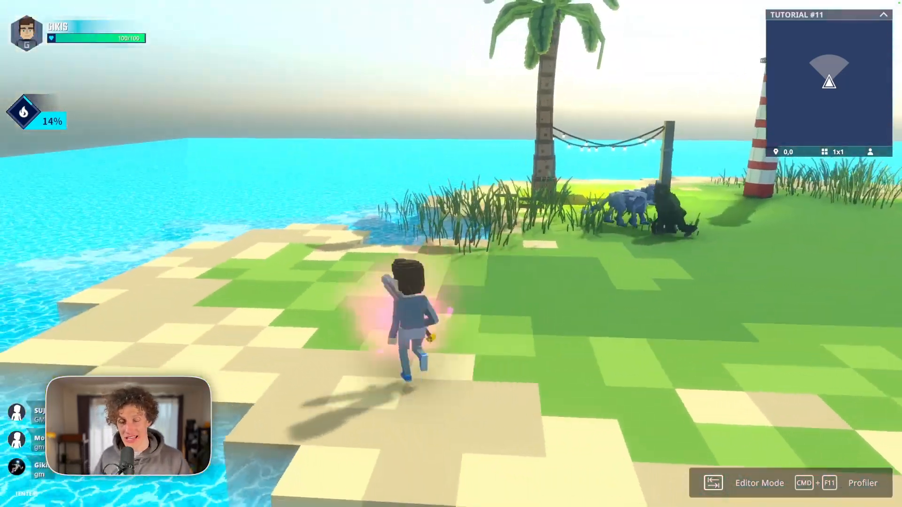
key("a")
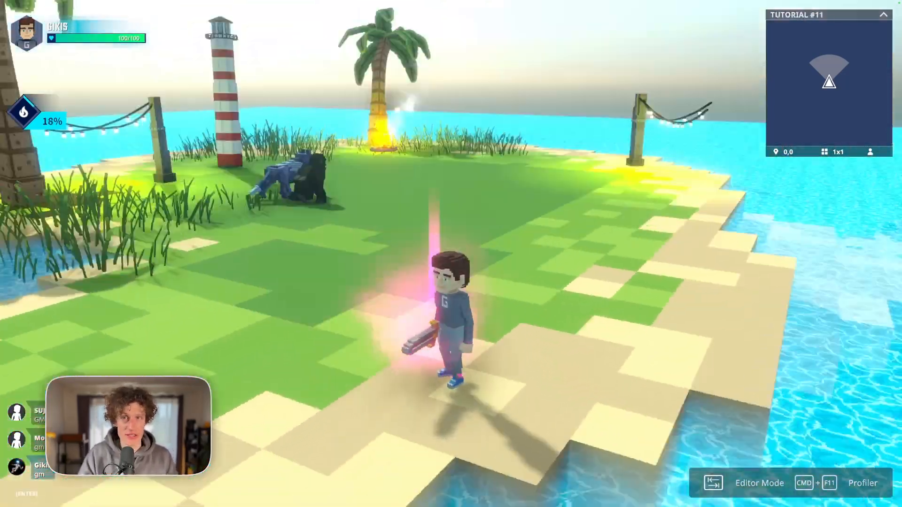
Walk the character around the beach to watch the mana percentage regenerate, and return to editing the level.
key("s")
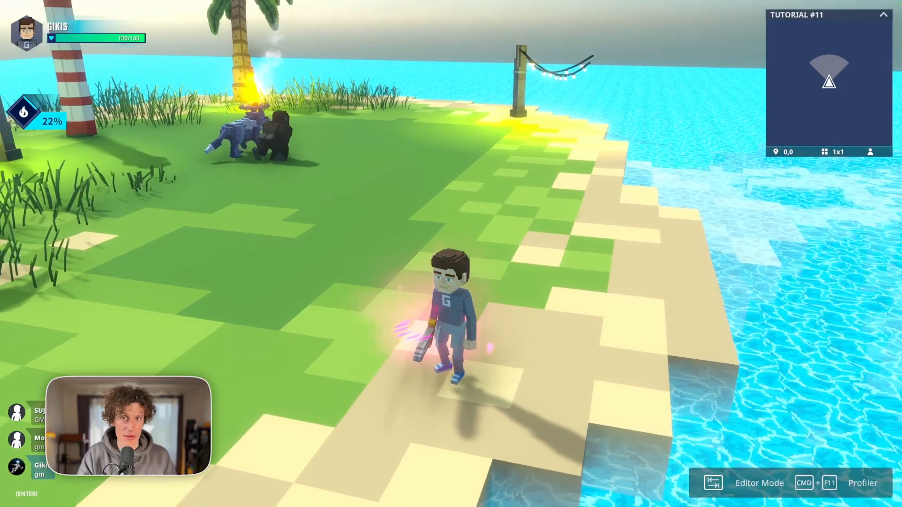
key("w")
key("w")
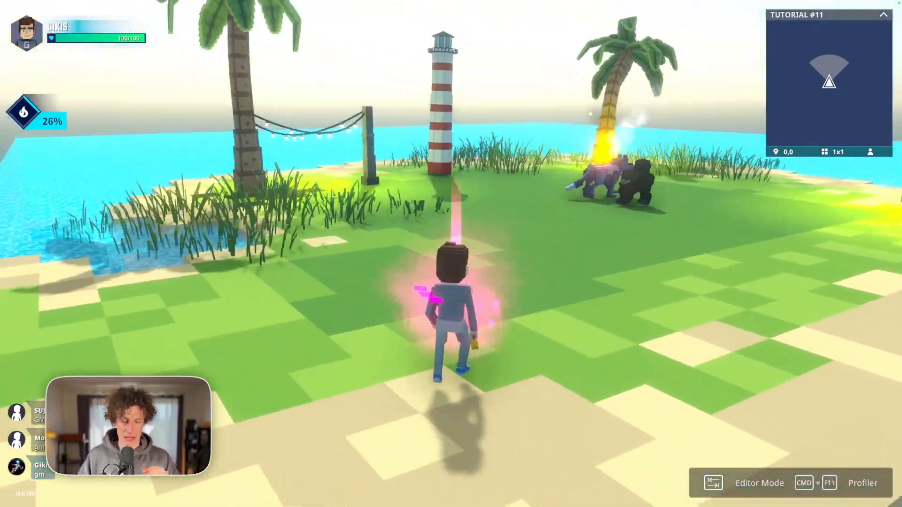
key("w")
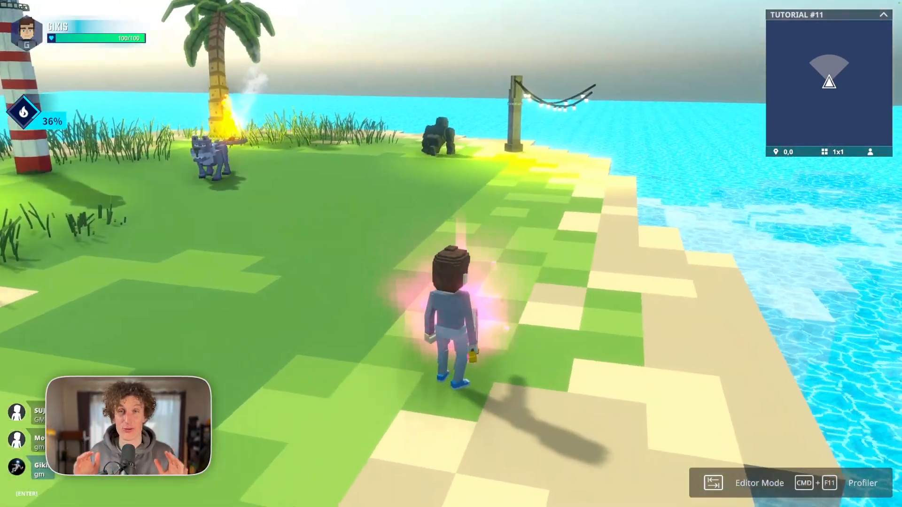
key("super+F11")
Add a Compare numbers rule to the game rules and attach it after the Add/Subtract number continuously rule.
left_click(139, 36)
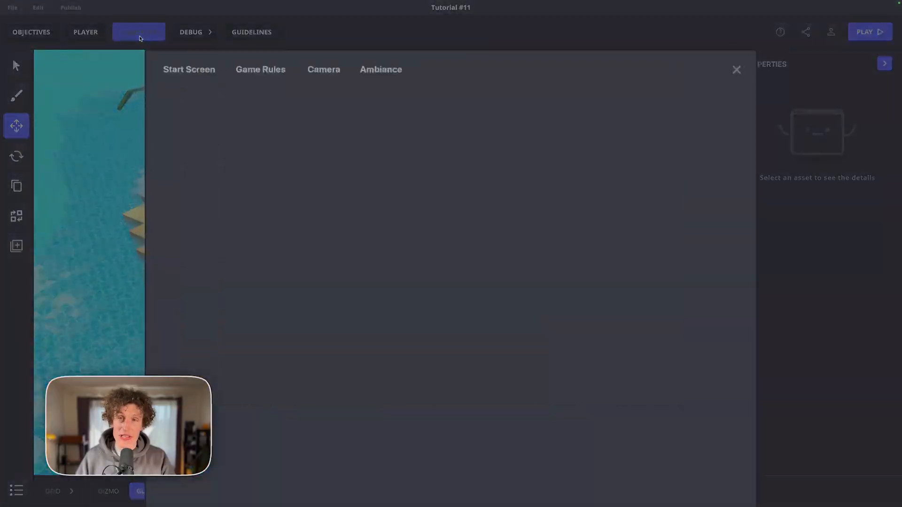
left_click(194, 147)
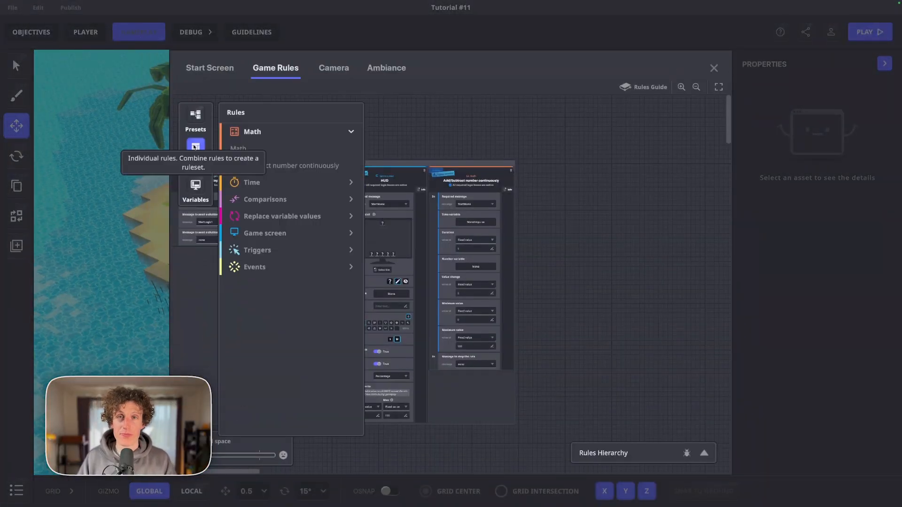
left_click(260, 199)
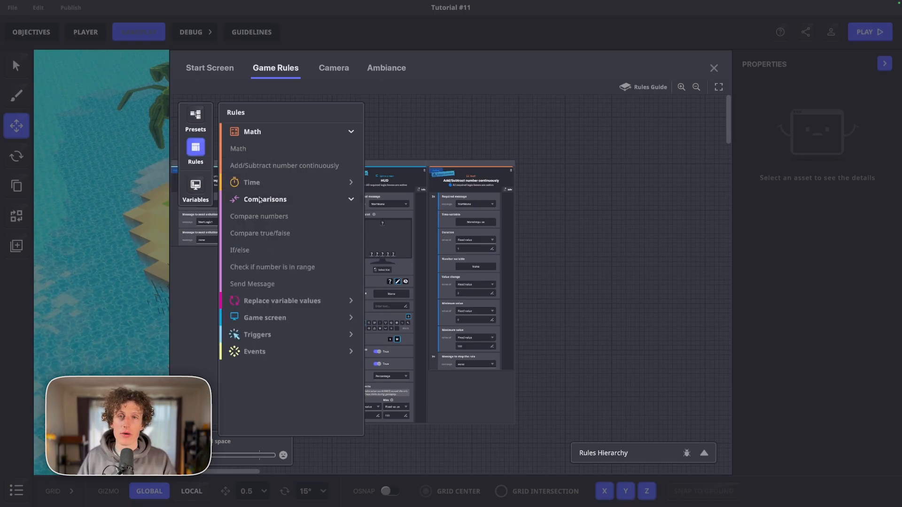
left_click(260, 218)
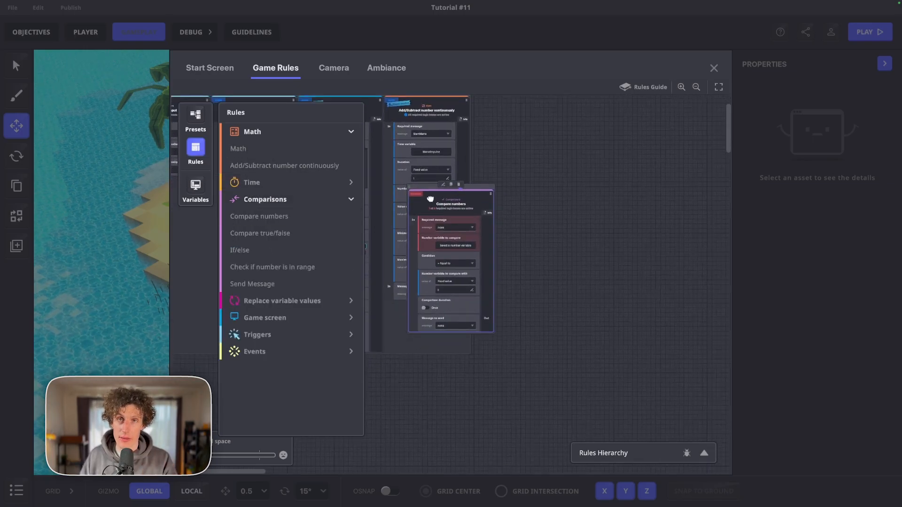
left_click_drag(433, 207, 427, 140)
Set the Compare numbers rule's required message to StartLogic1 and its number variable to compare to Mana.
scroll(516, 130, "up", 1)
scroll(519, 165, "up", 3, "ctrl")
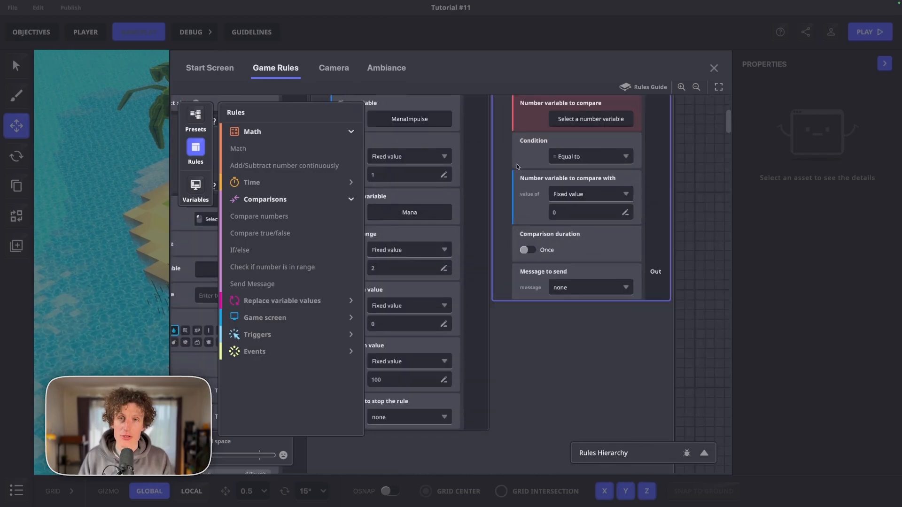
scroll(519, 165, "up", 3)
left_click(509, 200)
type("Start")
left_click(502, 253)
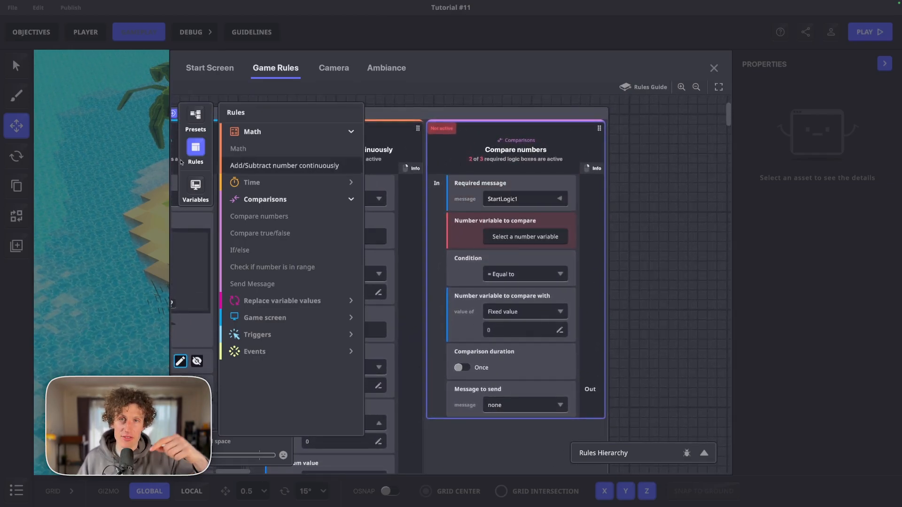
scroll(508, 232, "down", 3, "ctrl")
scroll(508, 232, "up", 5, "ctrl")
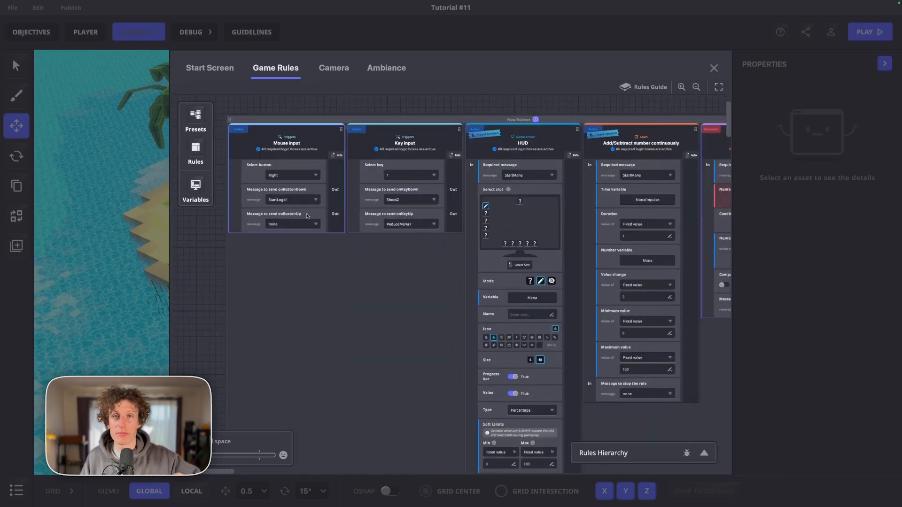
left_click_drag(606, 308, 51, 296)
left_click(511, 263)
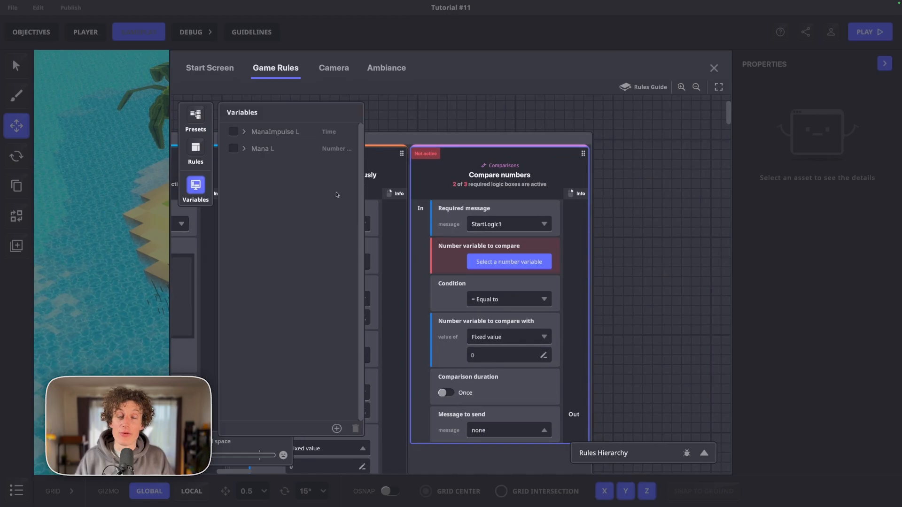
left_click(234, 149)
Set the Compare numbers condition to greater than or equal to a fixed value of 5, with Shoot1 as the message to send.
left_click(508, 299)
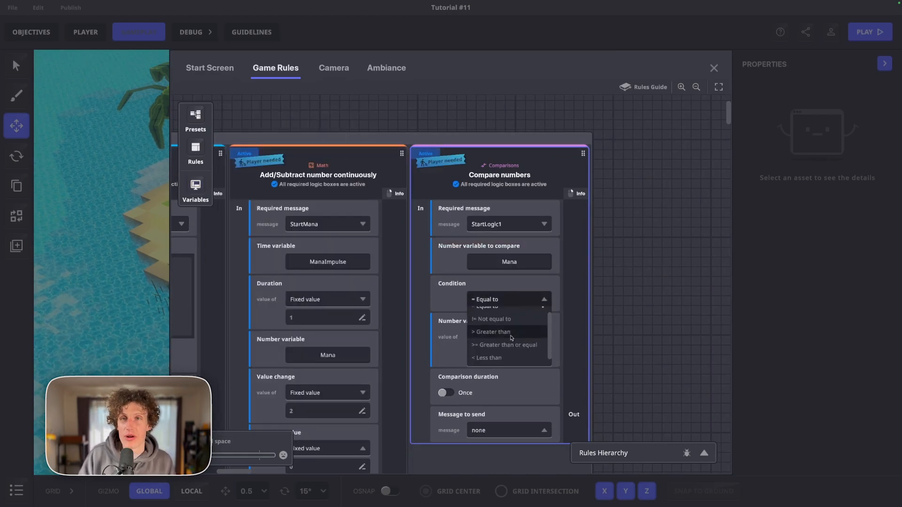
left_click(507, 345)
scroll(406, 331, "down", 1)
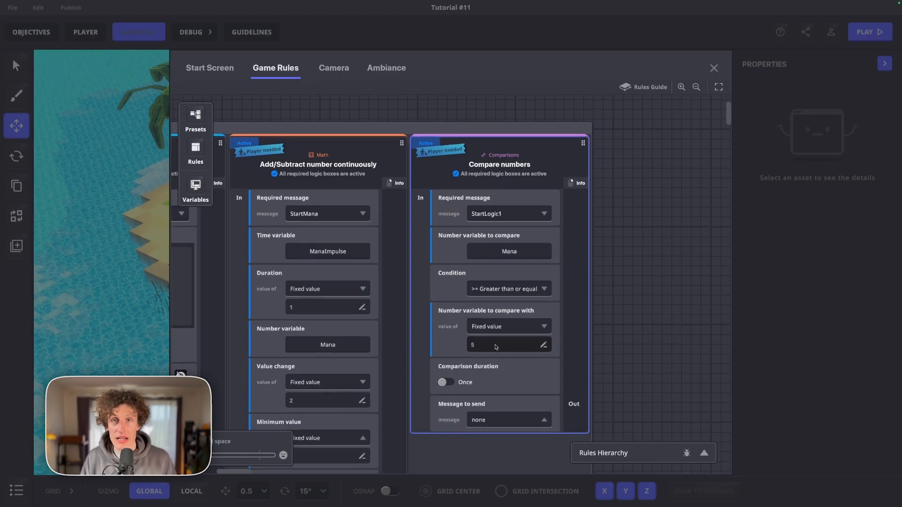
scroll(496, 347, "down", 2)
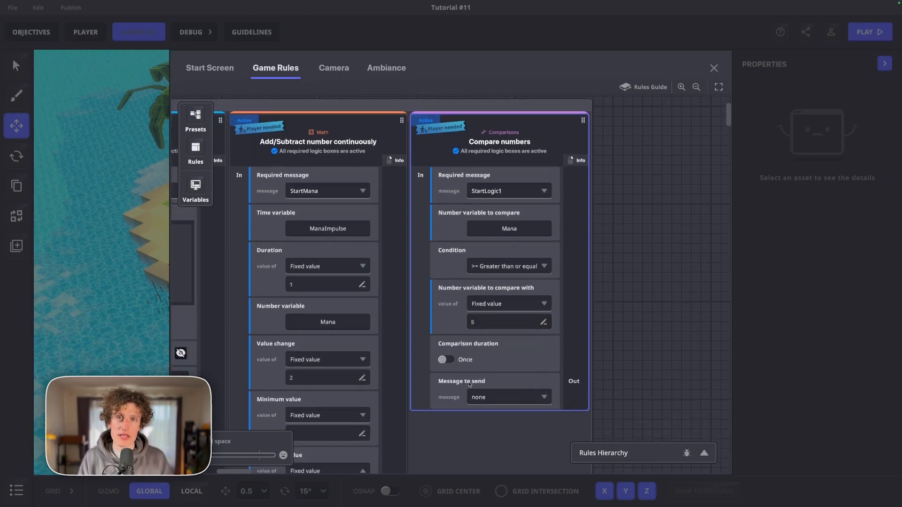
left_click(500, 397)
type("Shoot1")
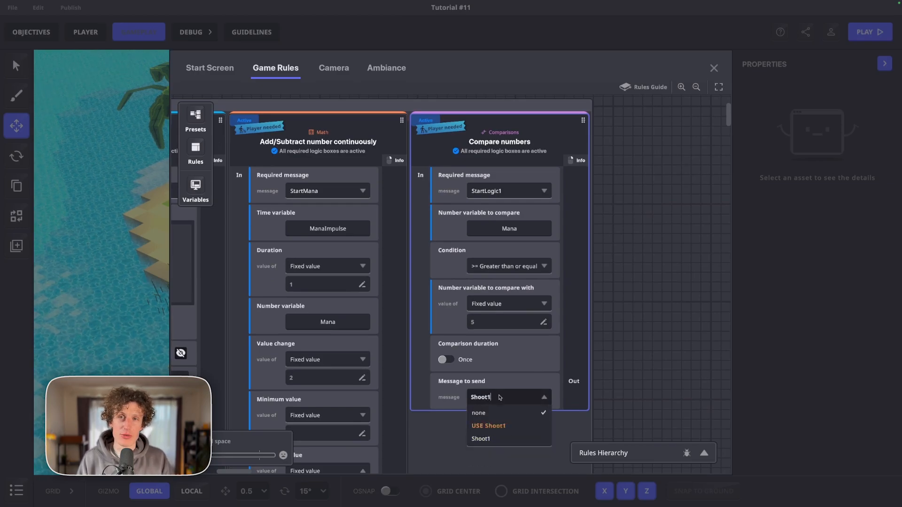
left_click(480, 439)
Add a Math rule and attach it to the end of the ruleset after Compare numbers.
scroll(252, 275, "down", 5)
left_click_drag(252, 275, 388, 315)
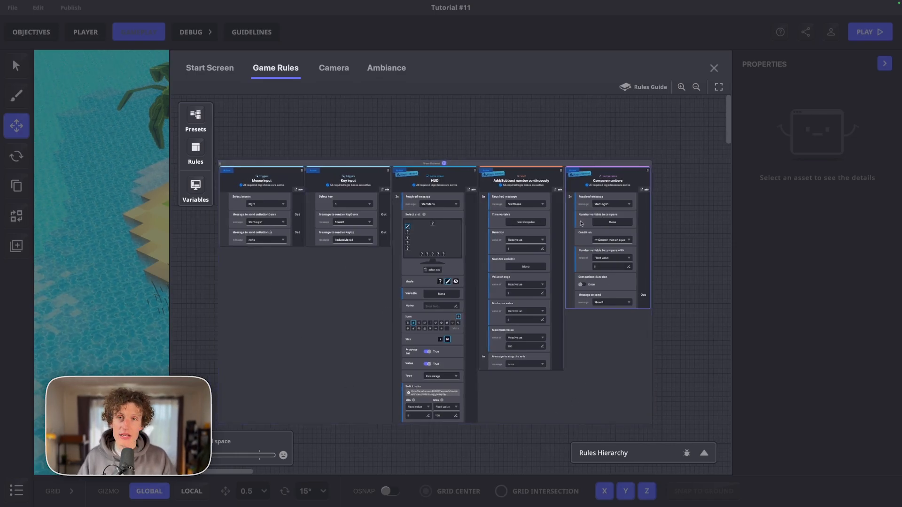
scroll(595, 250, "up", 5)
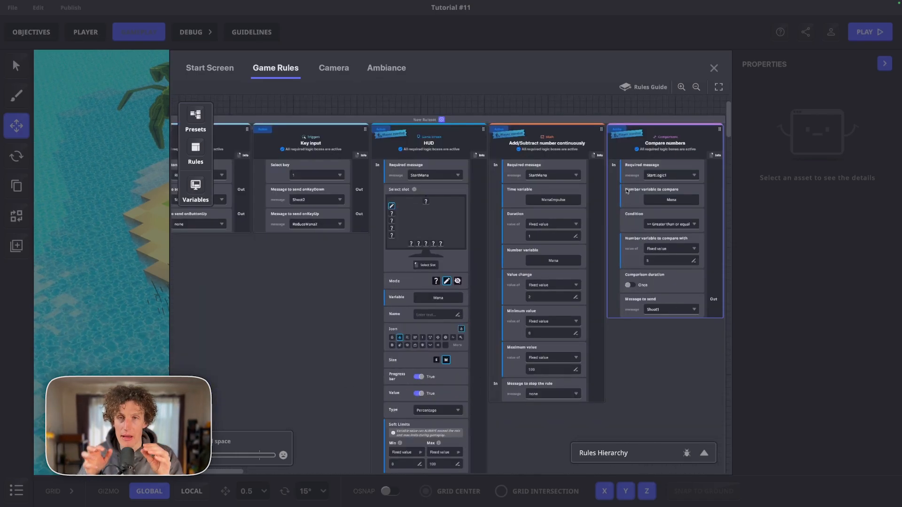
left_click_drag(530, 241, 485, 286)
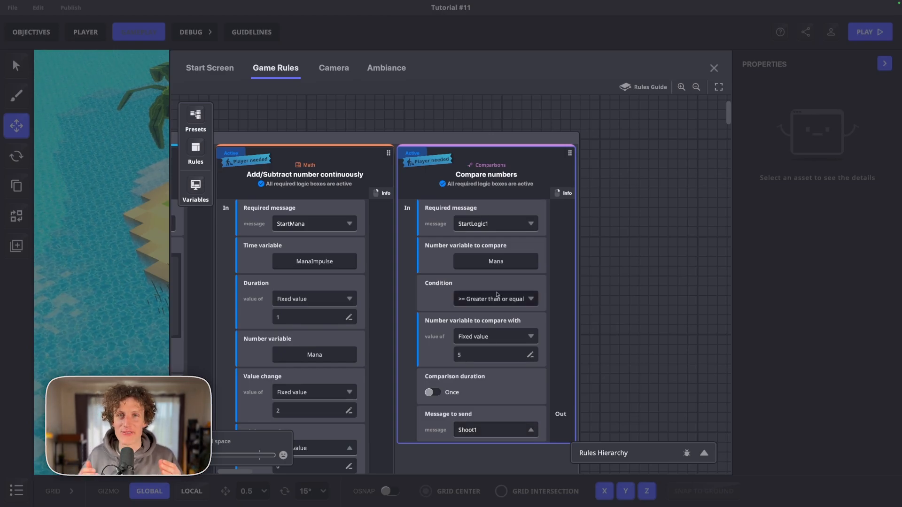
scroll(484, 282, "down", 4)
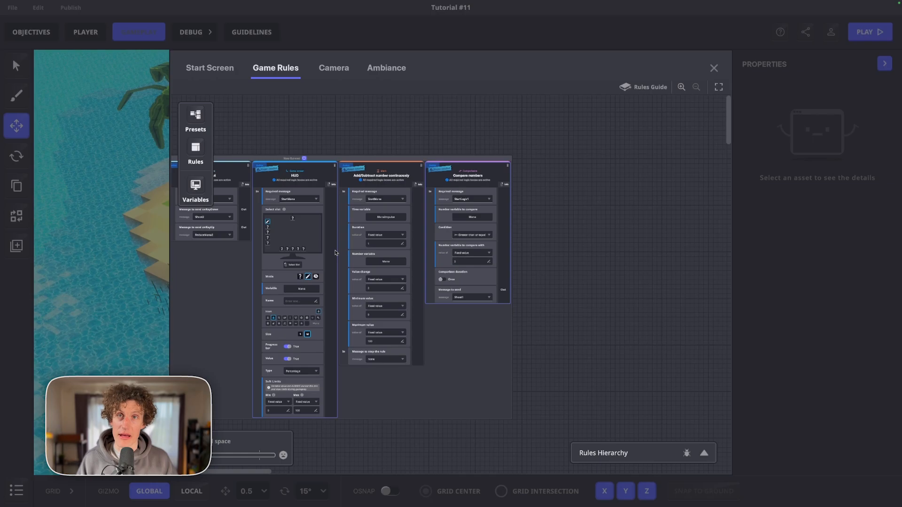
left_click(195, 150)
left_click(256, 132)
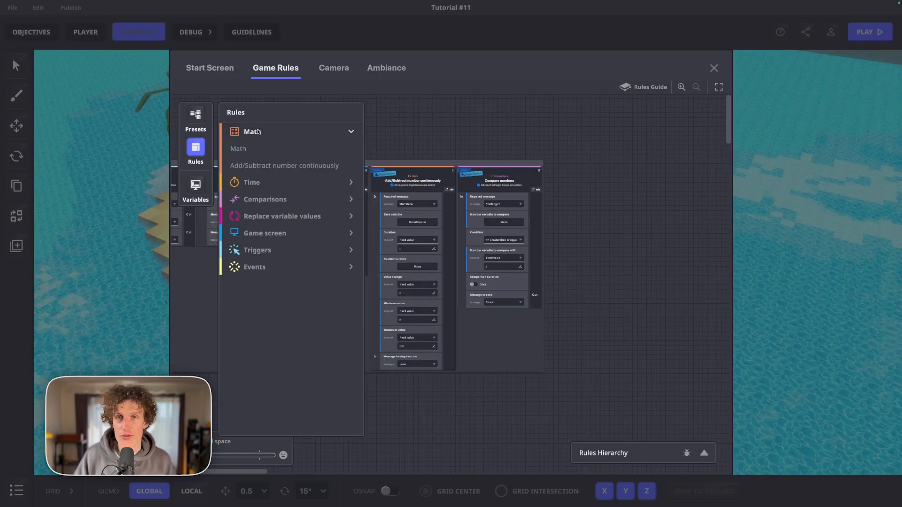
left_click(243, 149)
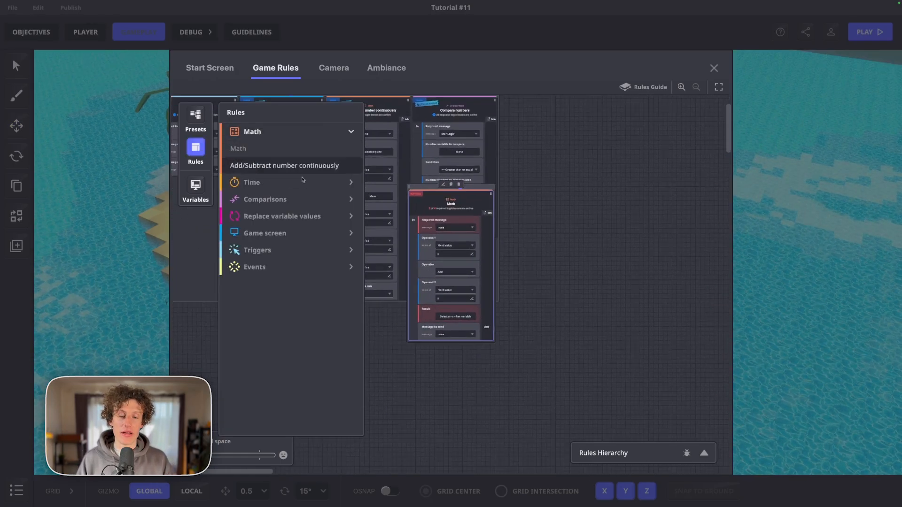
left_click_drag(435, 192, 444, 130)
Set the Math rule's required message to EatMana1.
left_click_drag(643, 194, 632, 259)
scroll(531, 185, "up", 3)
scroll(531, 184, "down", 3)
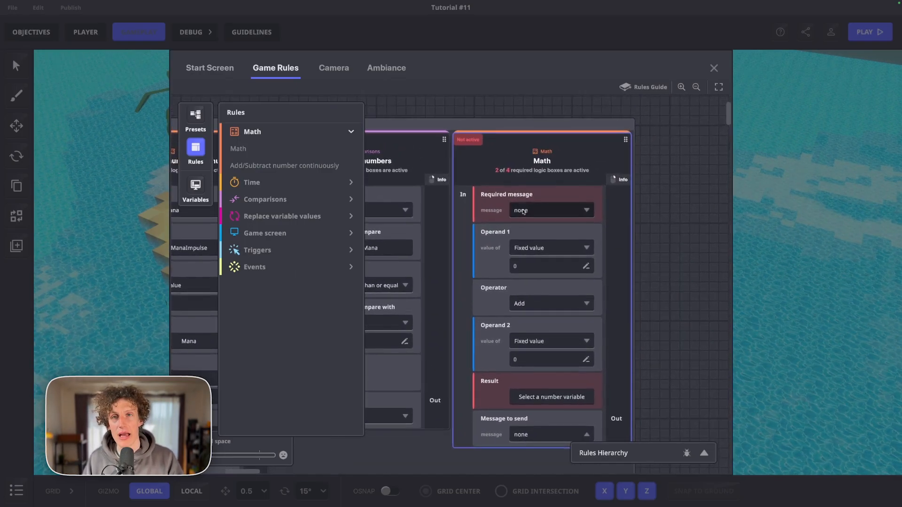
left_click(523, 211)
type("EatMana1")
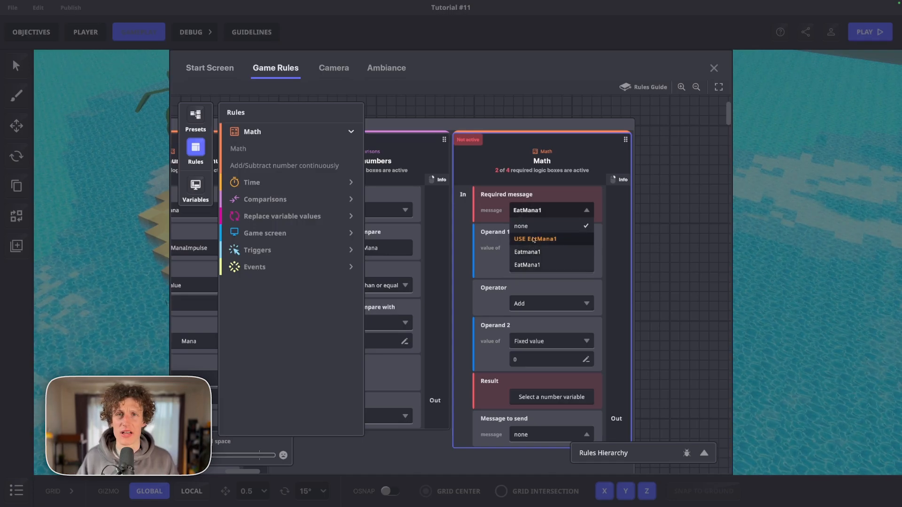
left_click(530, 265)
Set the Math rule's operand 1 to the Mana variable and its operator to Subtract.
left_click(565, 253)
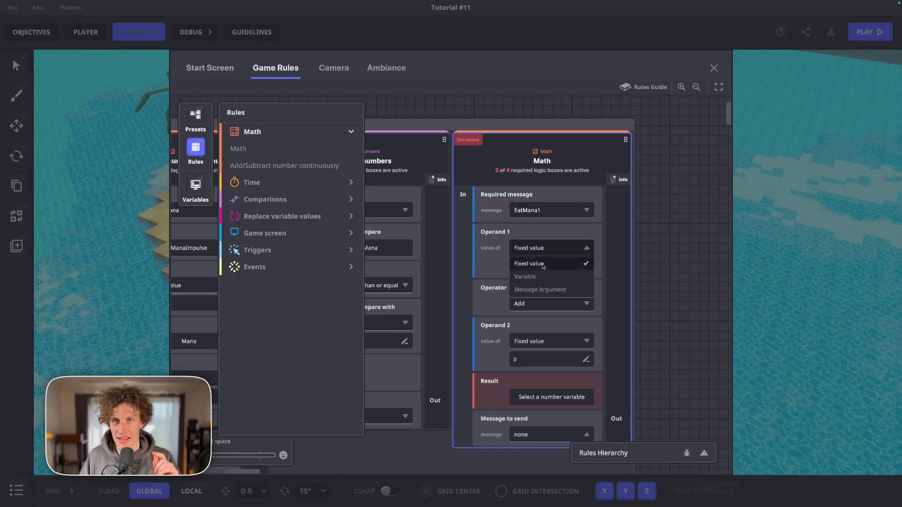
left_click(549, 277)
left_click(551, 266)
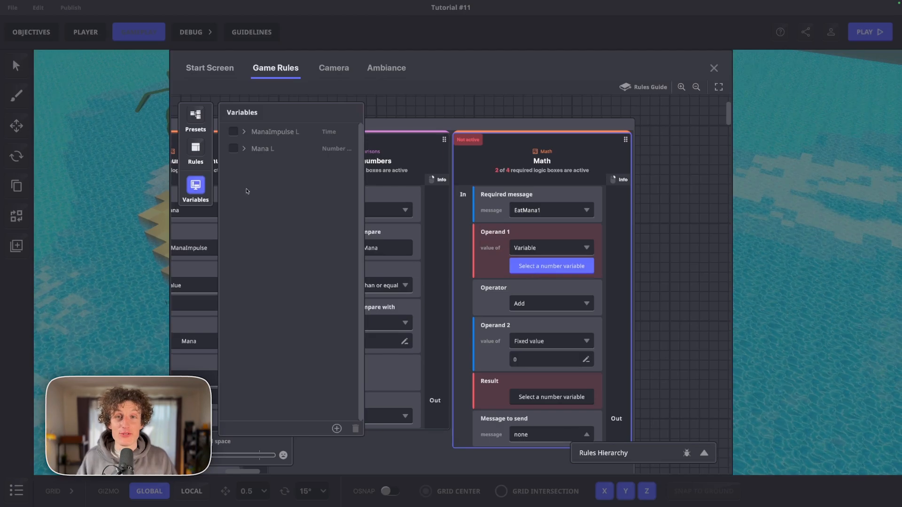
left_click(233, 148)
left_click(549, 303)
left_click(525, 332)
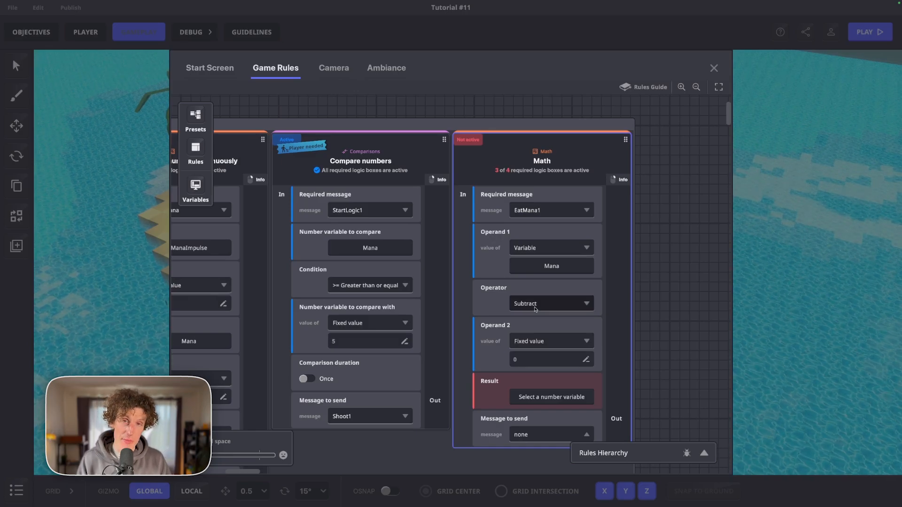
Set the Math rule's operand 2 to a fixed value of 5 and its result to Mana, and close the game rules.
left_click(538, 340)
left_click(538, 355)
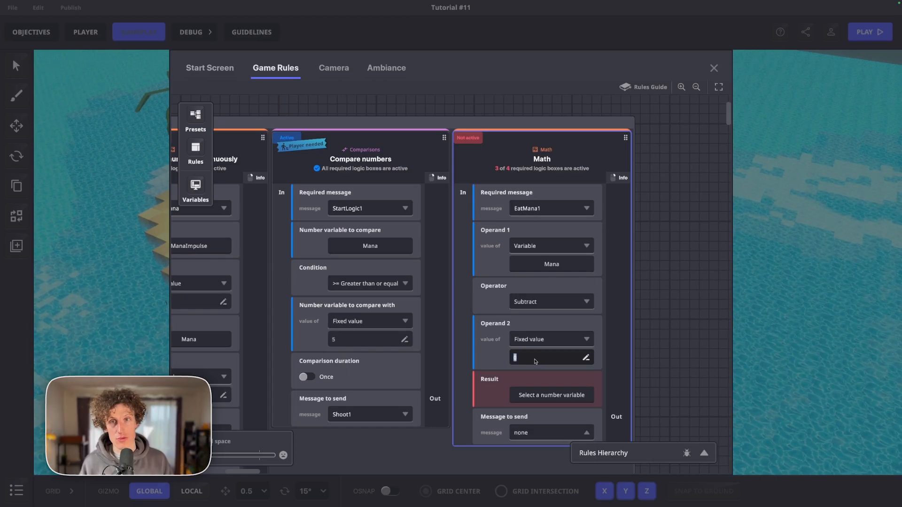
type("5")
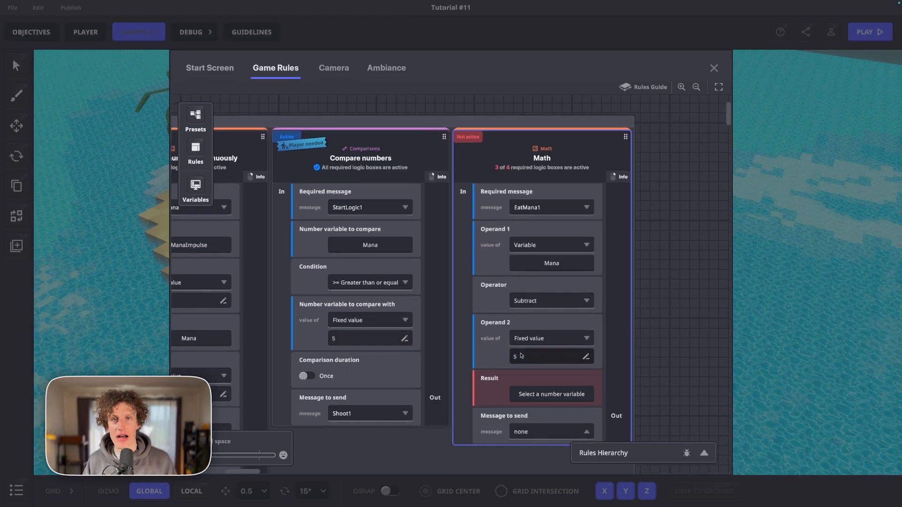
scroll(523, 356, "down", 2)
left_click(531, 367)
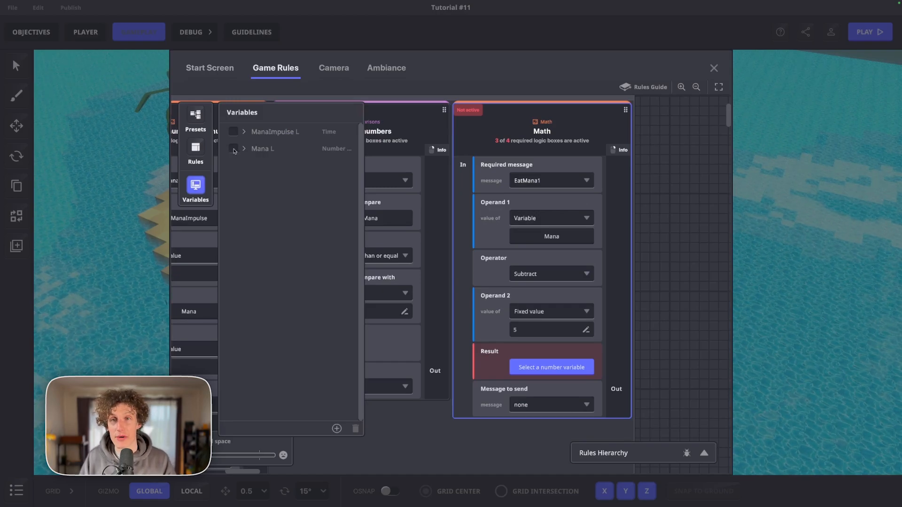
left_click(233, 149)
left_click(205, 198)
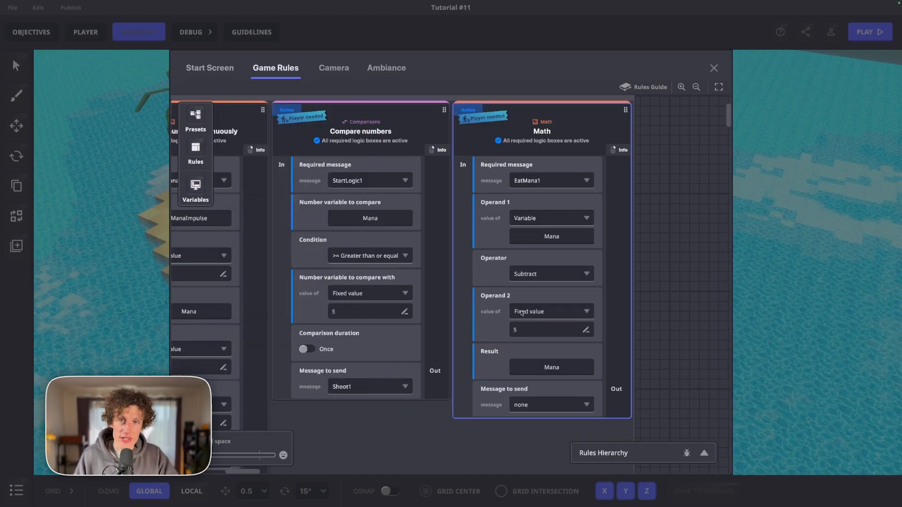
scroll(549, 311, "down", 5, "ctrl")
left_click_drag(572, 277, 658, 332)
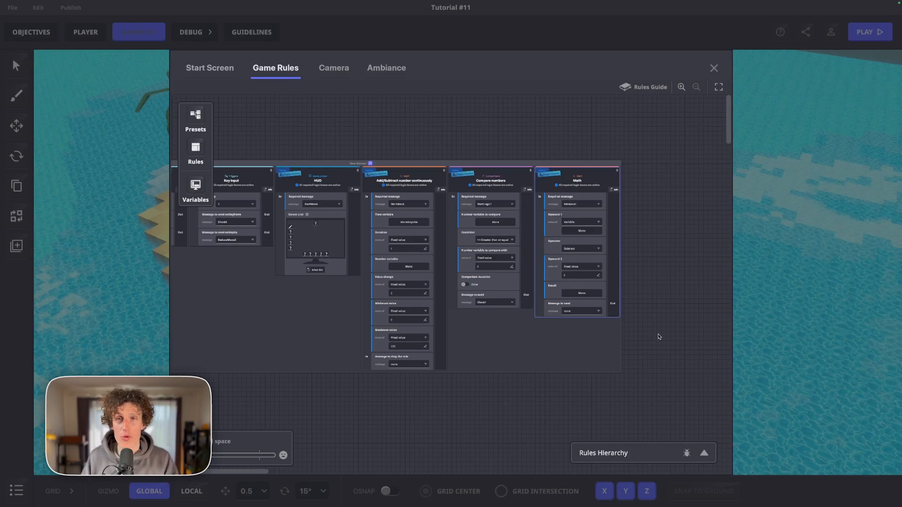
key("Escape")
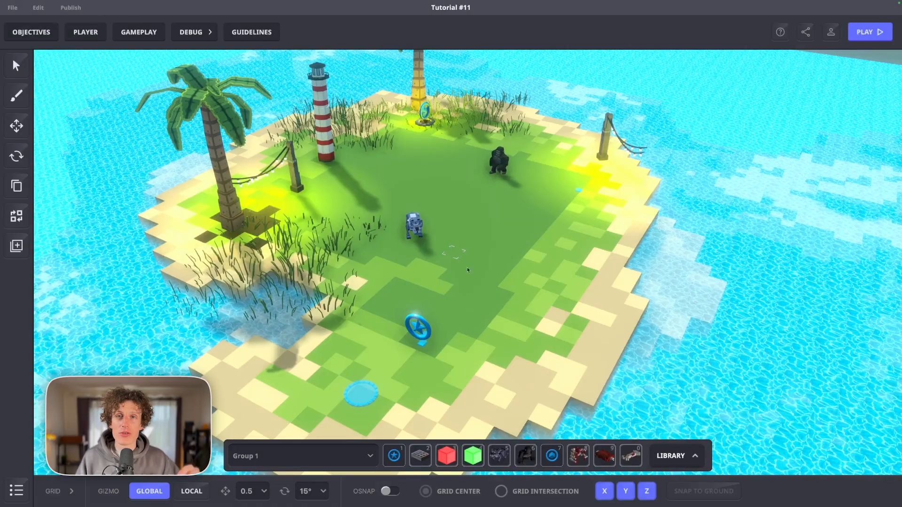
Place the Shoot1Main preset from the library on the grass near the star ring item.
left_click(674, 453)
left_click(797, 246)
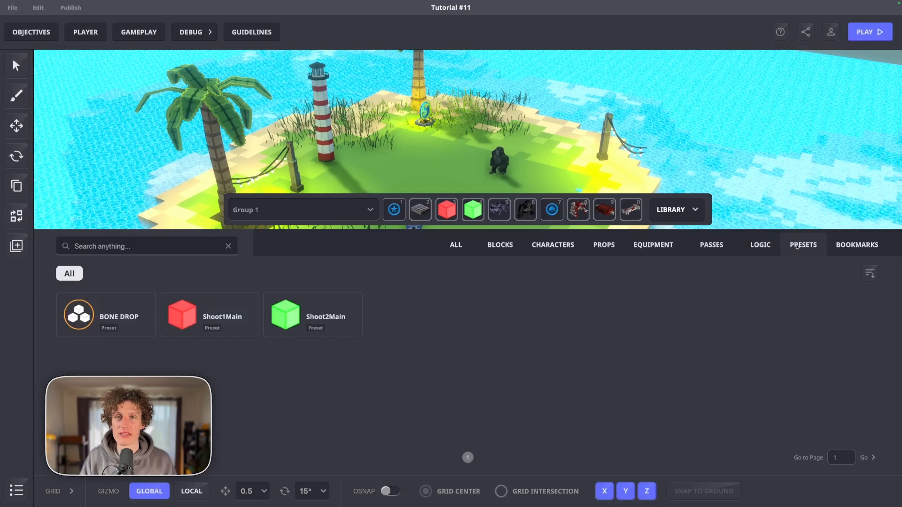
left_click(209, 314)
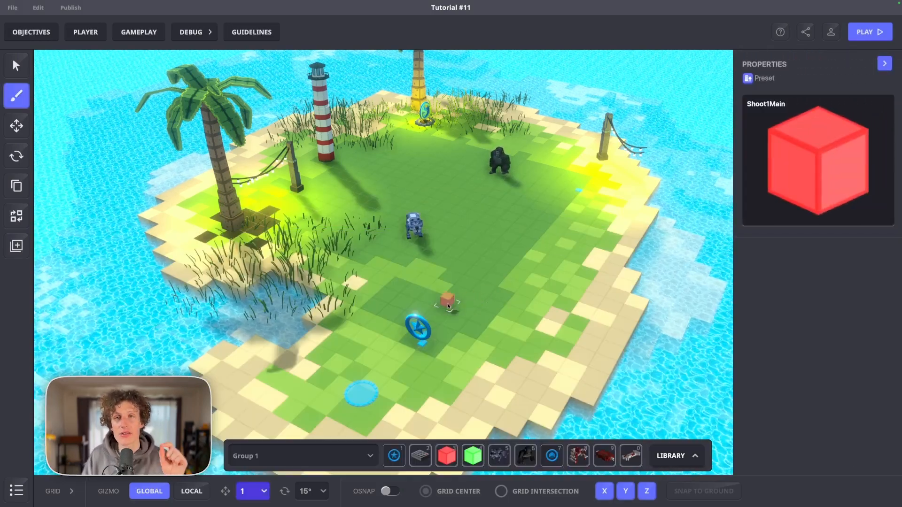
scroll(458, 306, "up", 5)
left_click(449, 306)
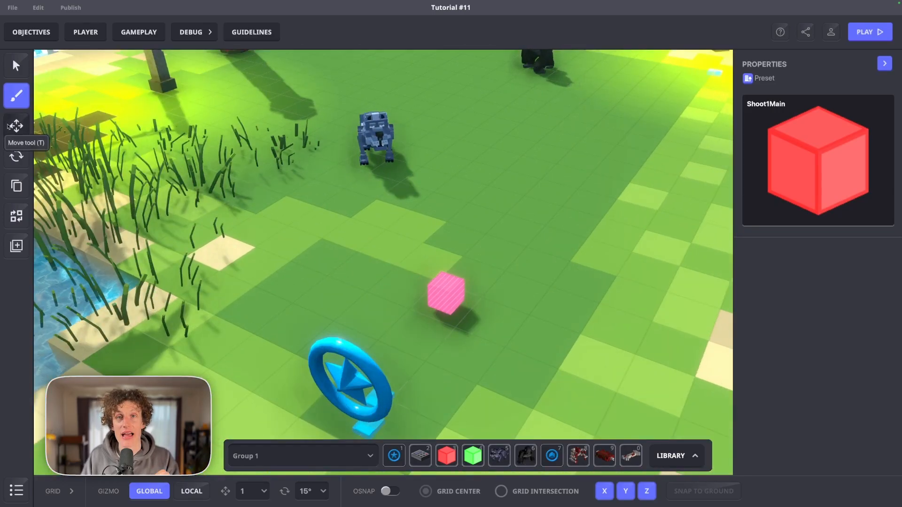
Select the placed Shoot1Main cube, add a Trigger Volume component to it and open its logic.
left_click(17, 126)
left_click(448, 301)
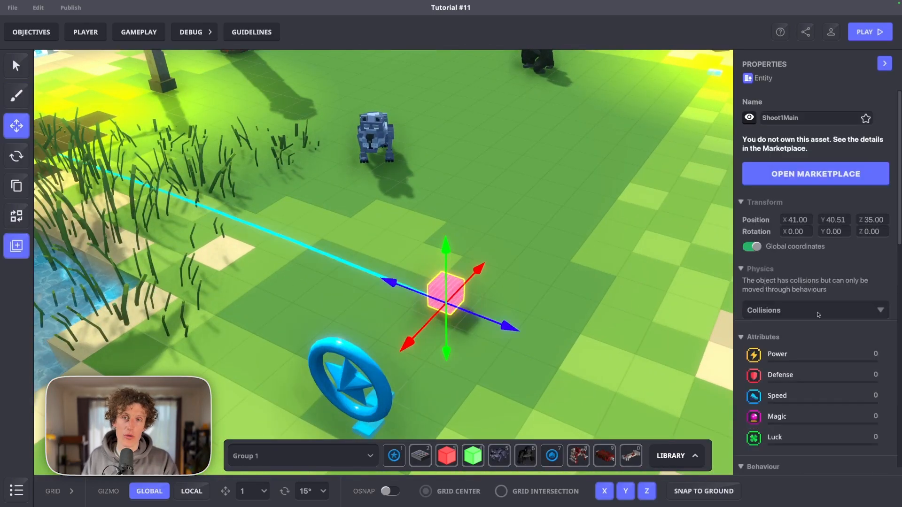
scroll(817, 315, "down", 10)
left_click(779, 234)
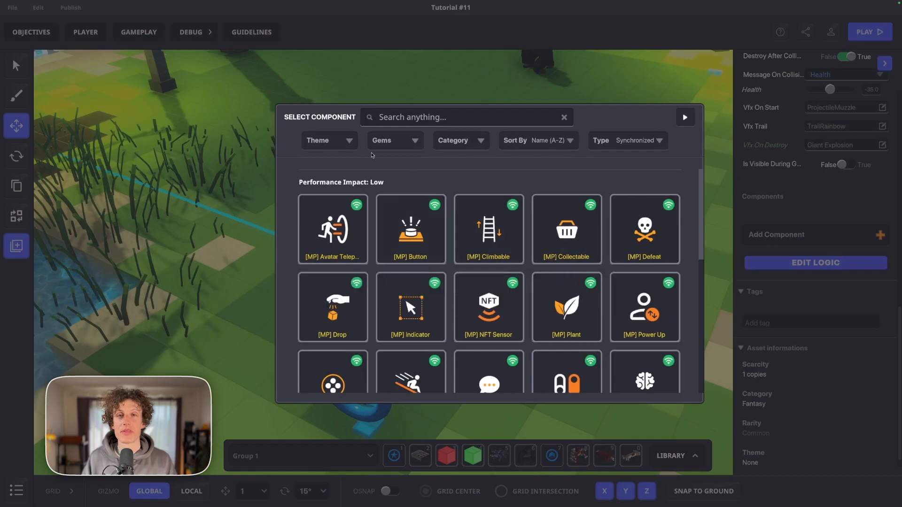
type("trig")
left_click(333, 230)
scroll(854, 261, "down", 4)
left_click(813, 251)
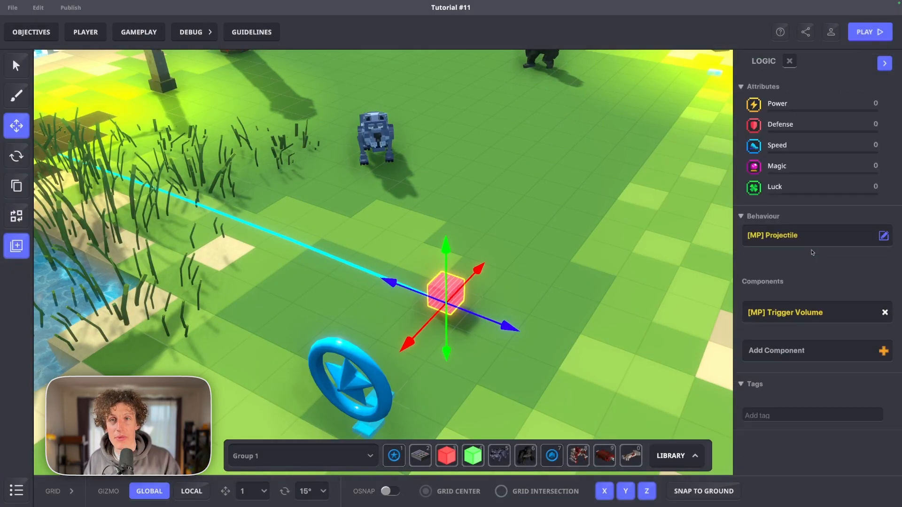
Set the Trigger Volume's detection type to EveryAvatarInRange.
scroll(812, 252, "down", 8)
scroll(812, 252, "down", 1)
left_click(827, 253)
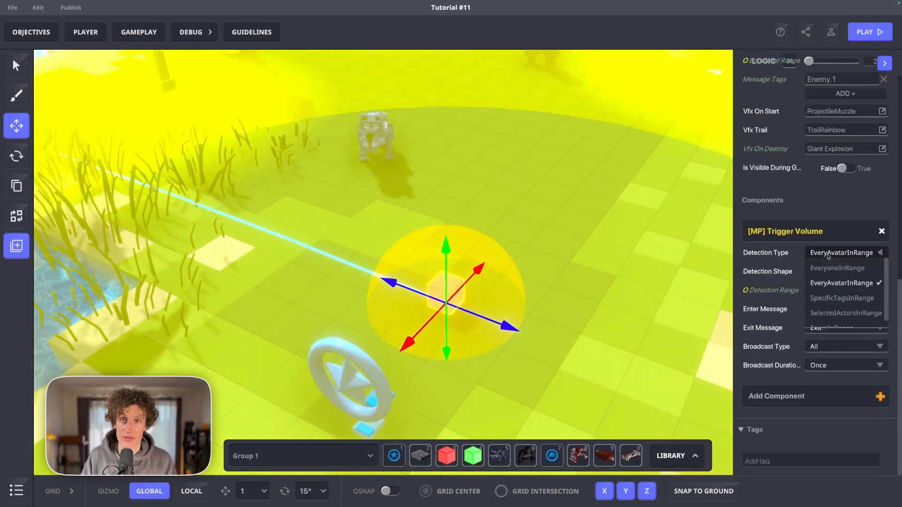
left_click(830, 285)
left_click(832, 272)
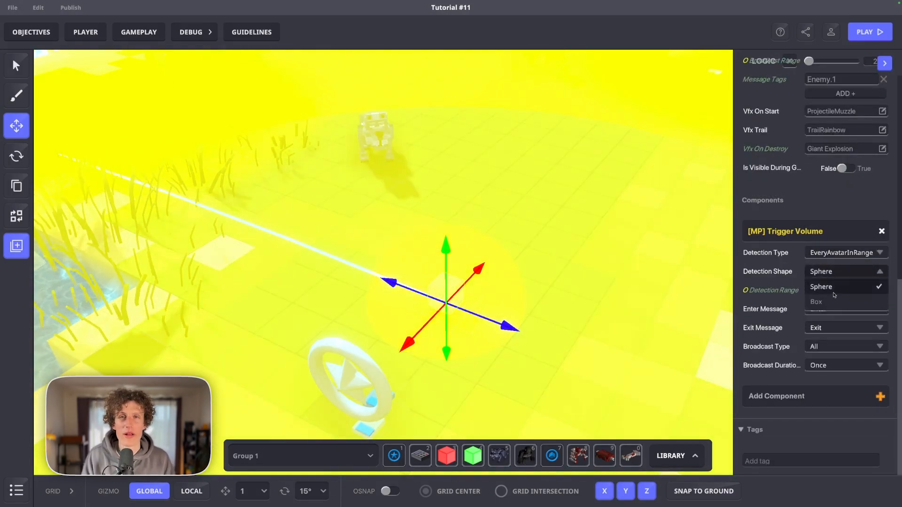
left_click(819, 302)
scroll(509, 286, "down", 5)
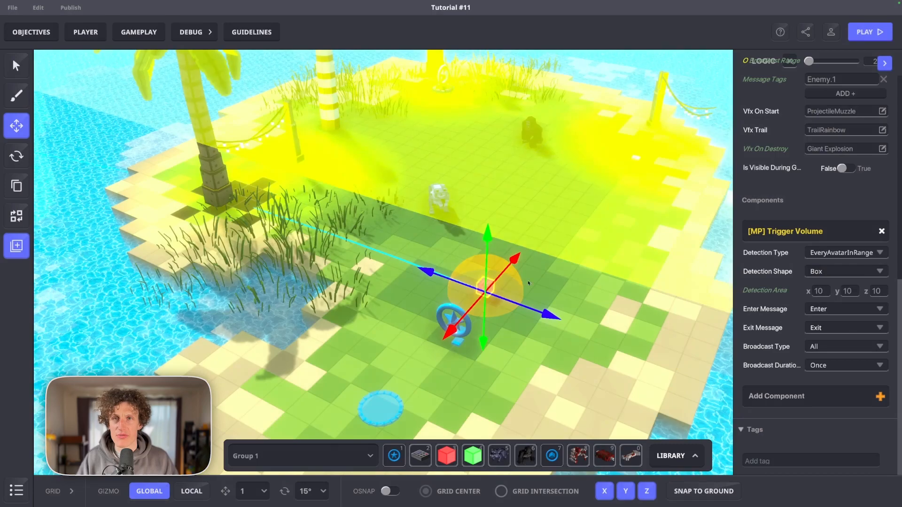
left_click(821, 272)
left_click(821, 286)
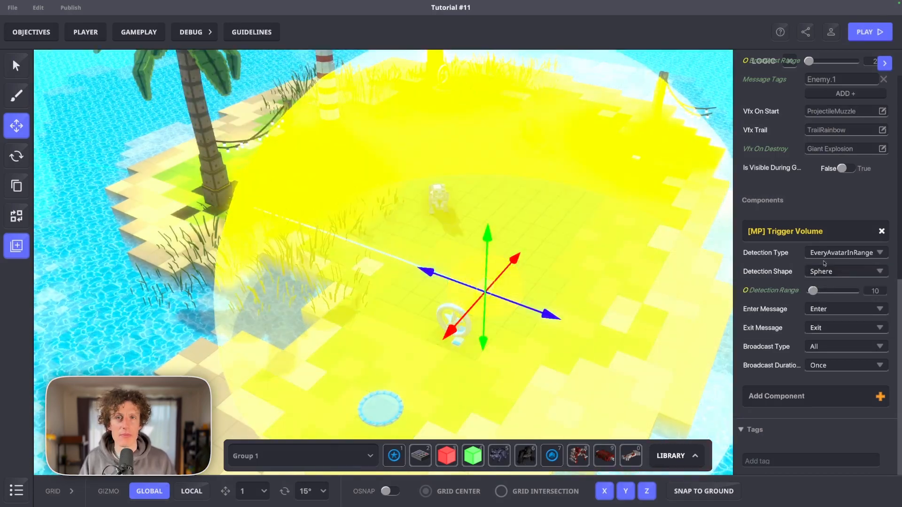
Configure the Trigger Volume with a detection range of 2, enter message EatMana1 and exit message none.
left_click(874, 290)
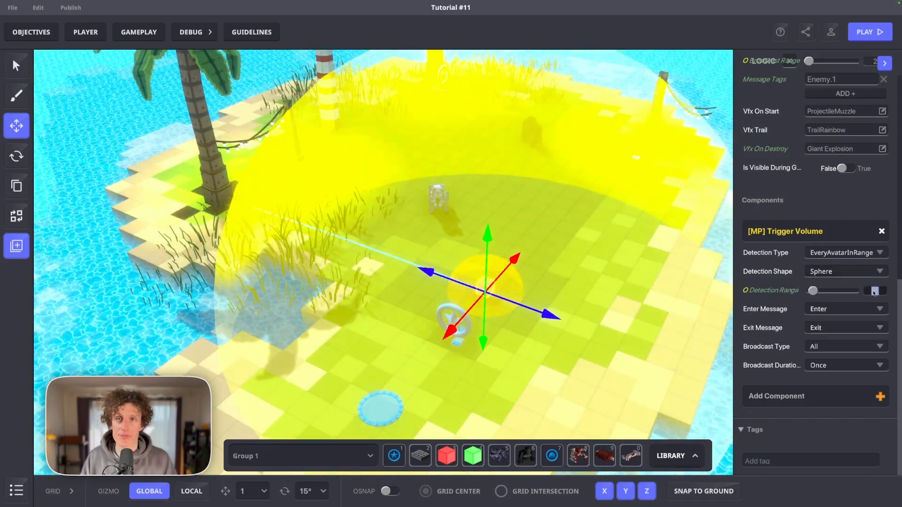
type("2")
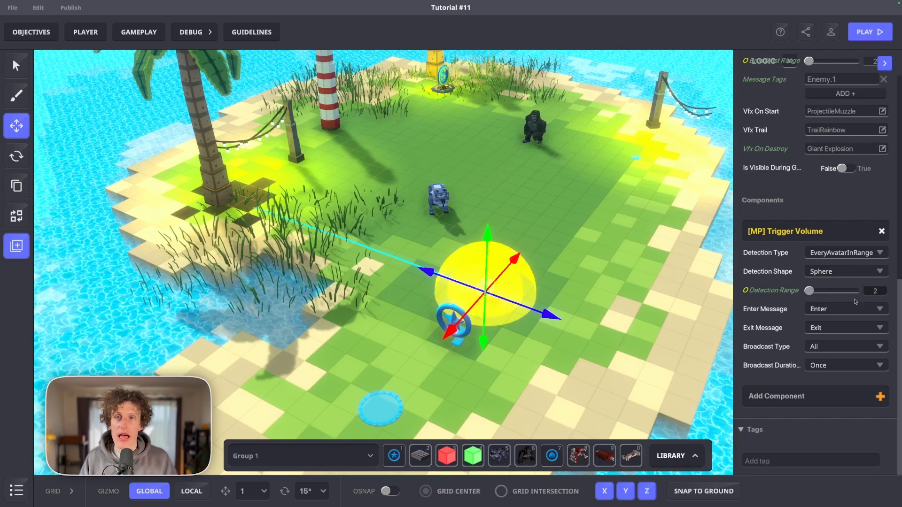
left_click(838, 310)
type("EatMana1")
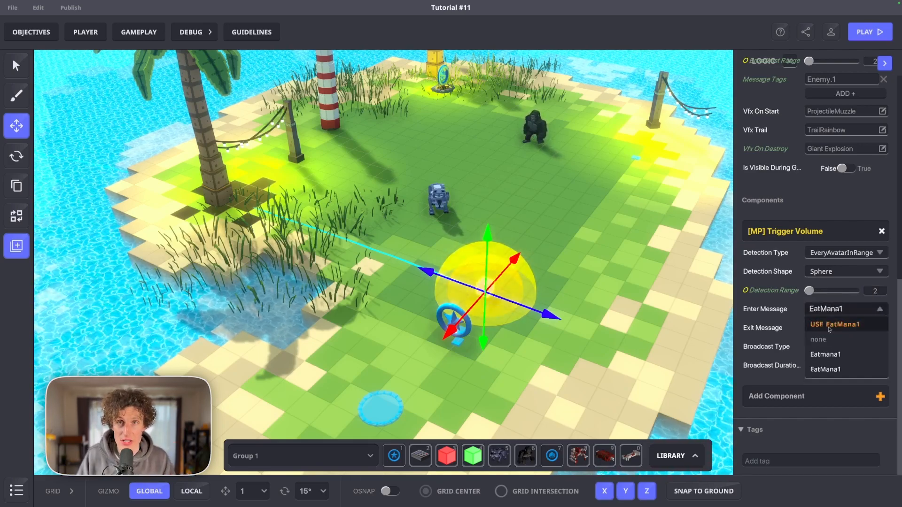
left_click(835, 324)
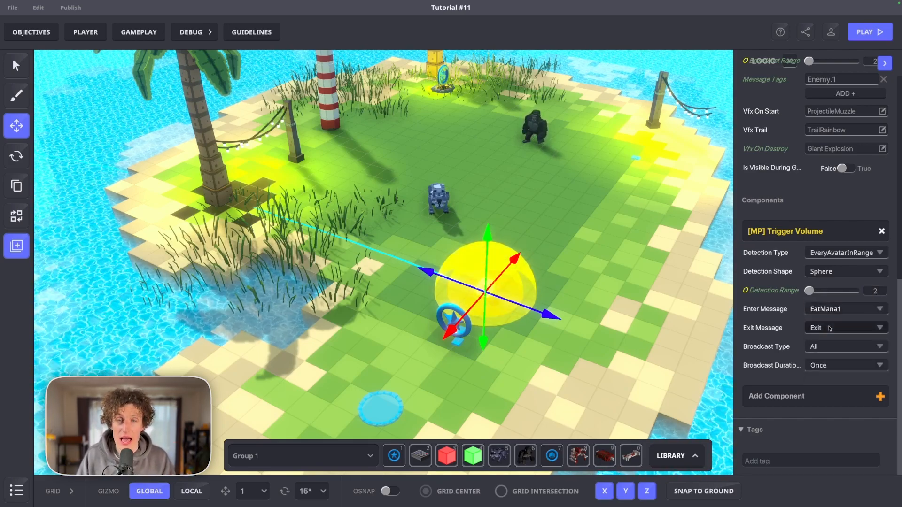
left_click(827, 328)
left_click(824, 344)
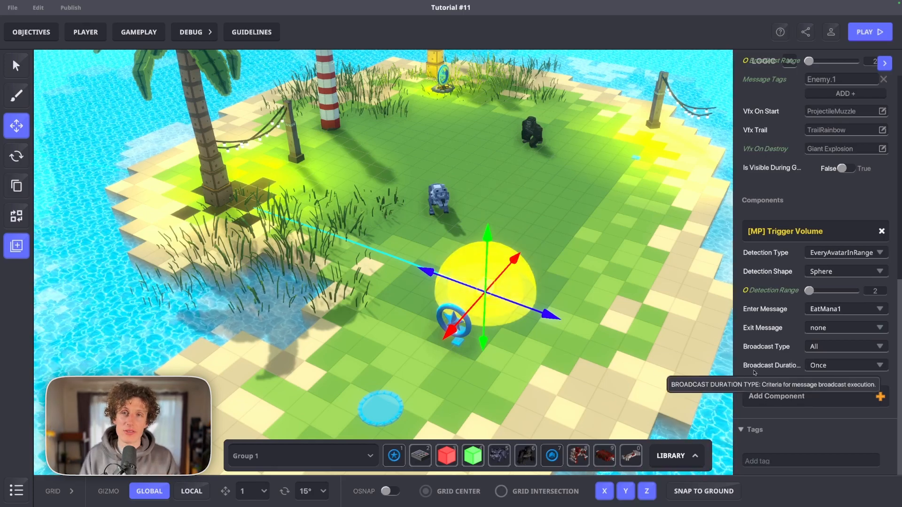
Save the modified projectile as the Shoot1Main preset and remove it from the scene.
left_click(17, 245)
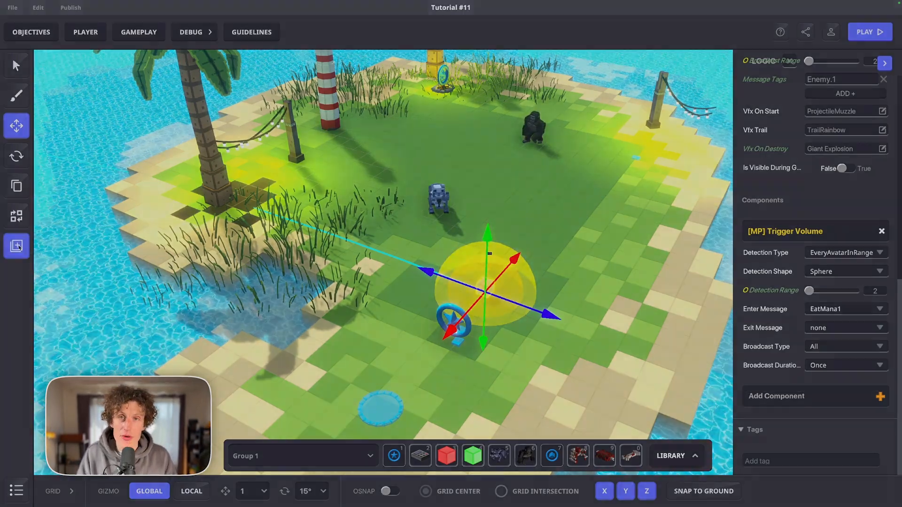
left_click(529, 205)
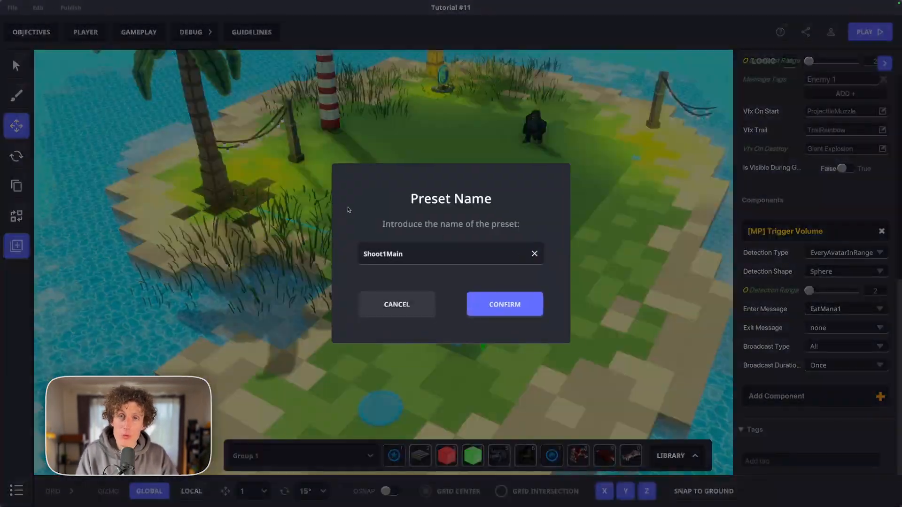
left_click(502, 305)
left_click(502, 306)
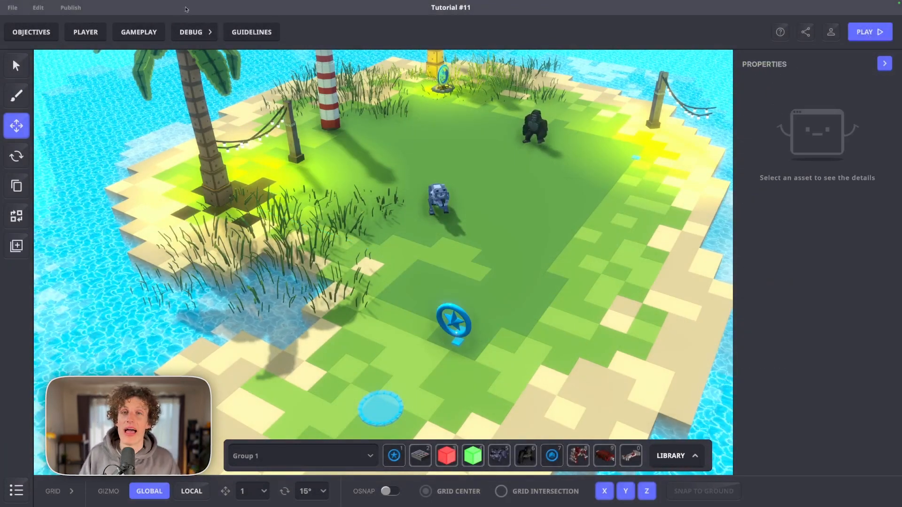
Review the Compare numbers and Math settings in the game rules, including the EatMana1 message, and close the rules.
left_click(139, 33)
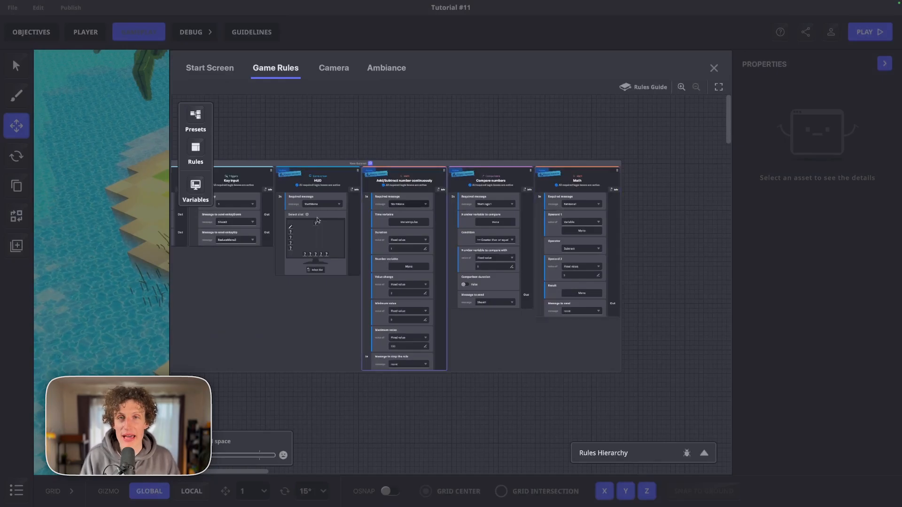
scroll(283, 214, "up", 3)
scroll(381, 236, "right", 5)
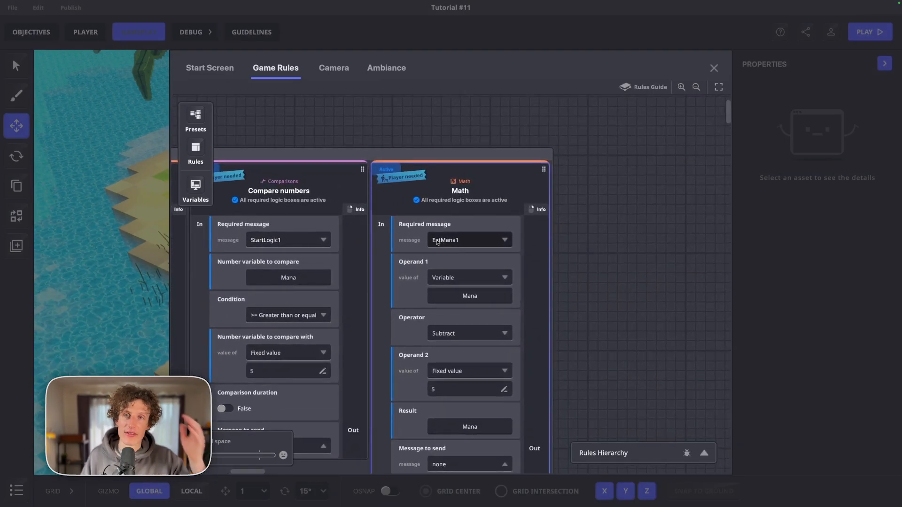
scroll(395, 255, "down", 2)
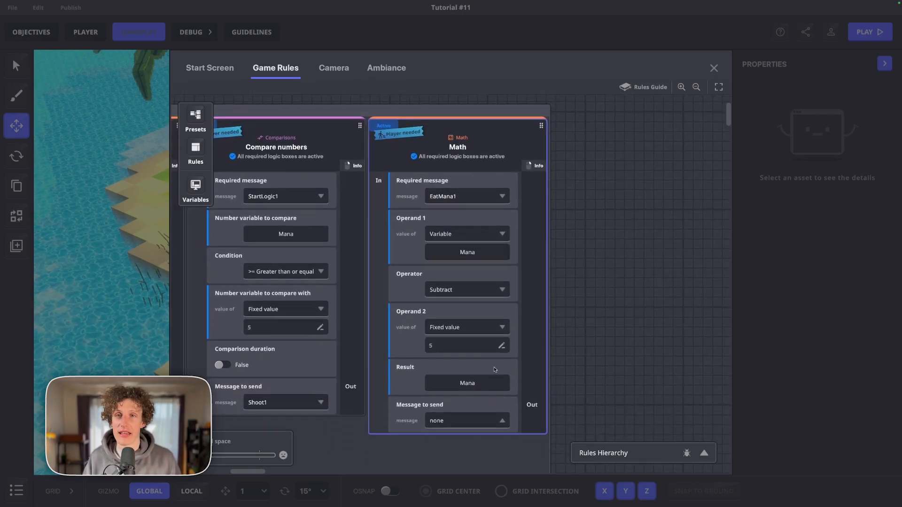
left_click(713, 68)
Start a playtest and attack the Grey Wolf and the gorilla to test the mana cost of shooting.
left_click(870, 31)
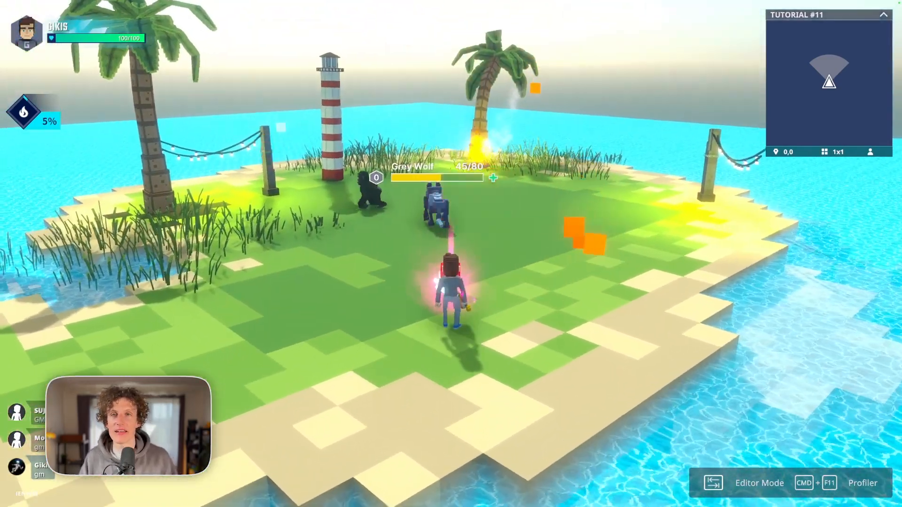
key("w")
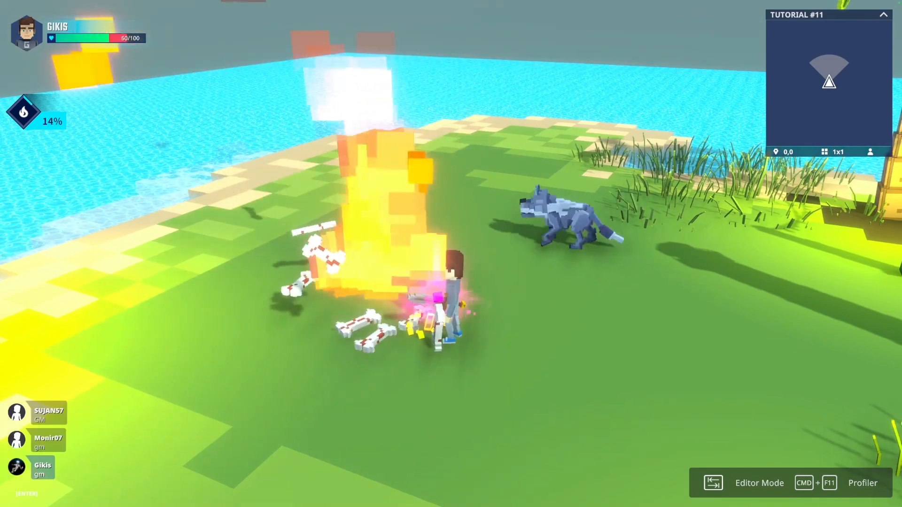
key("w")
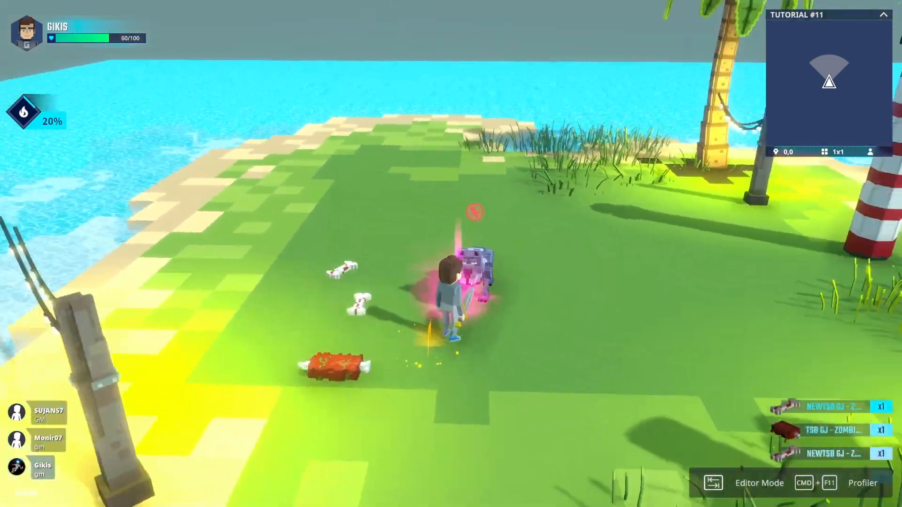
Fight the remaining wolf and walk over the dropped bones and meat to collect them.
key("s")
key("w")
key("a")
key("w")
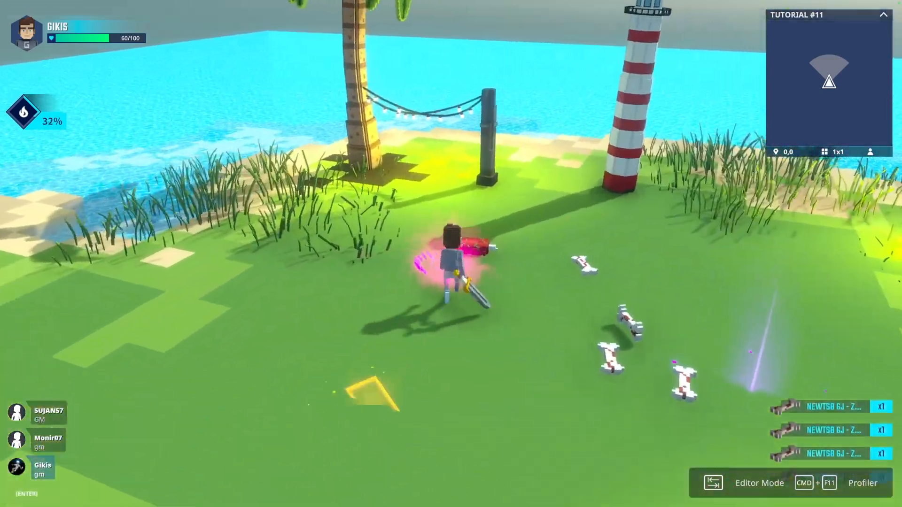
key("d")
key("d")
key("w")
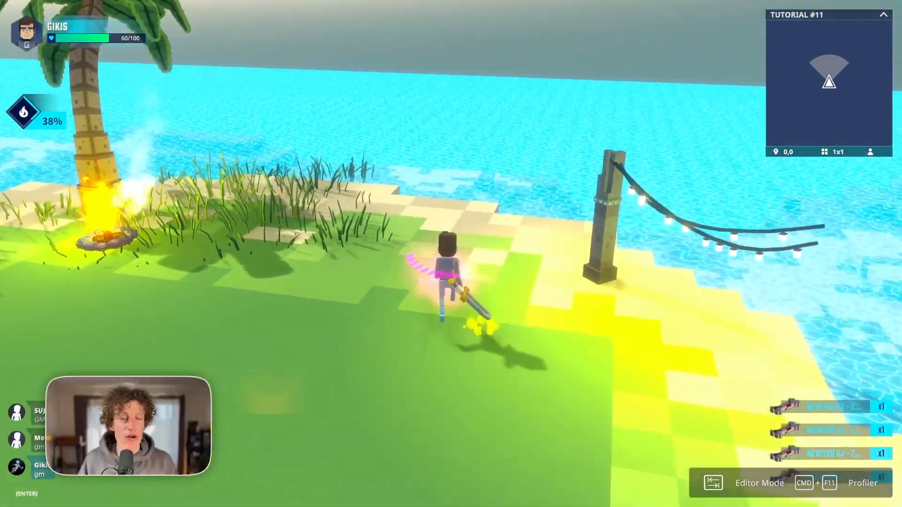
Open the inventory, consume Zombie leftovers to restore health, and return to the game.
key("s")
key("i")
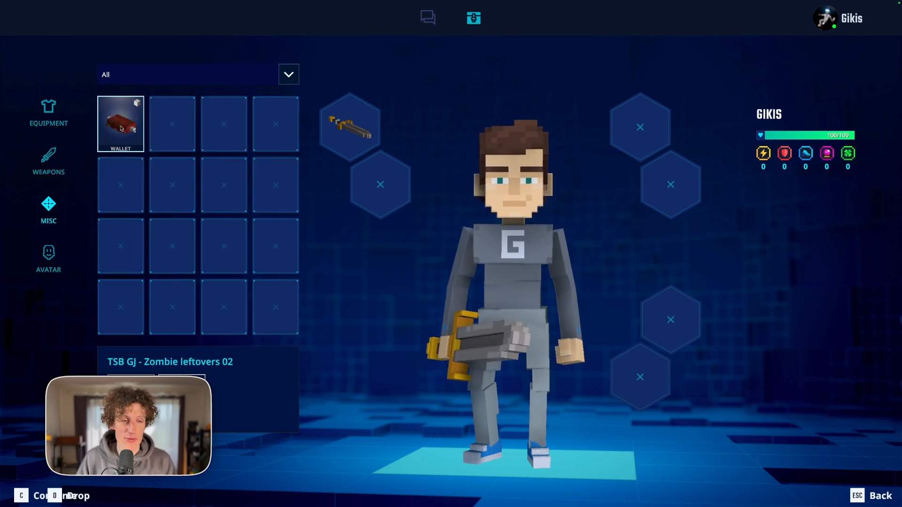
key("Escape")
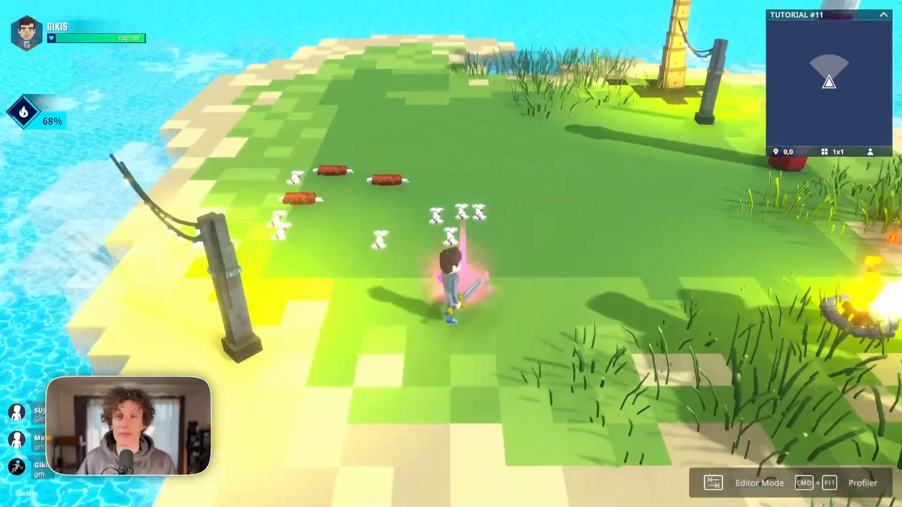